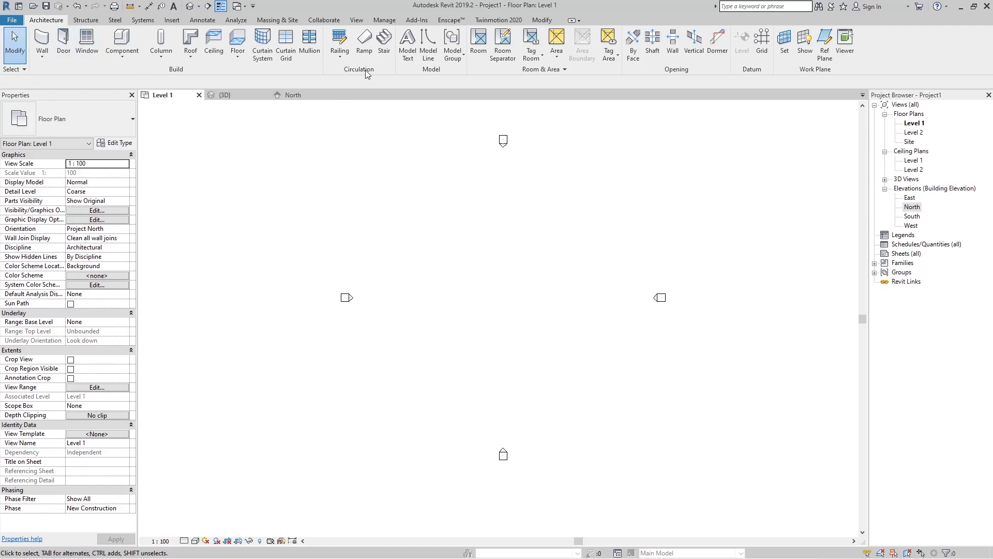
Start a cast-in-place monolithic stair from Level 1 to Level 2 and set its actual tread depth to 30
left_click(385, 46)
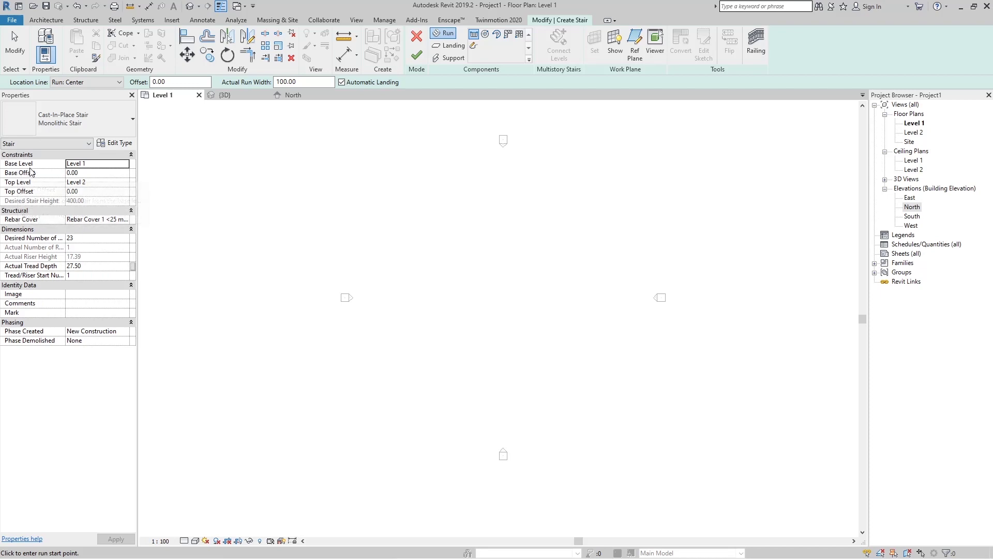
mouse_move(31, 173)
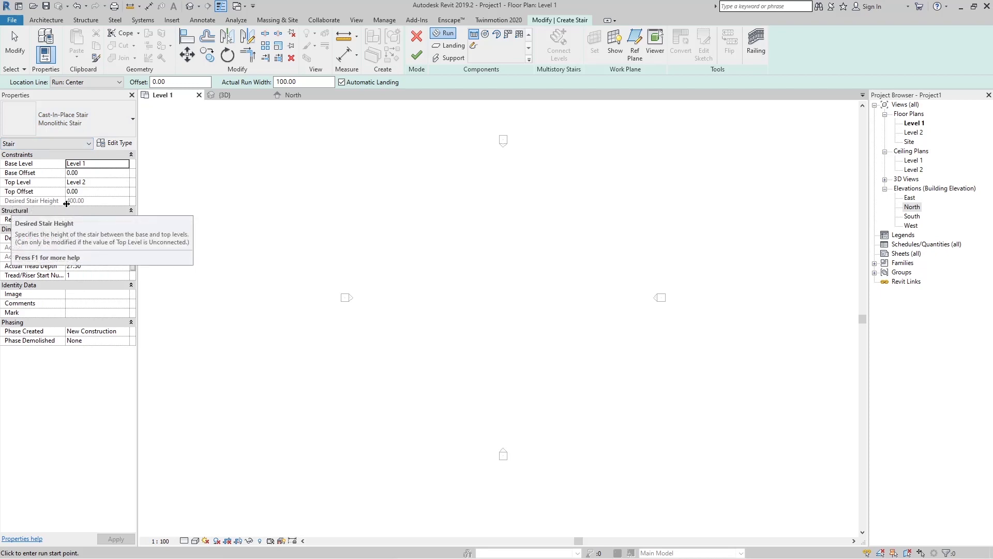
left_click(290, 94)
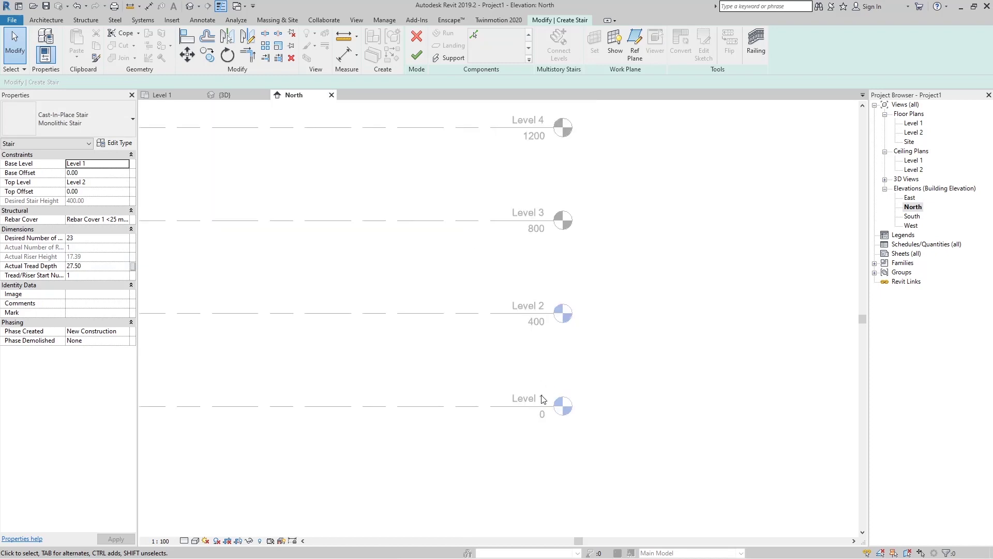
left_click(171, 99)
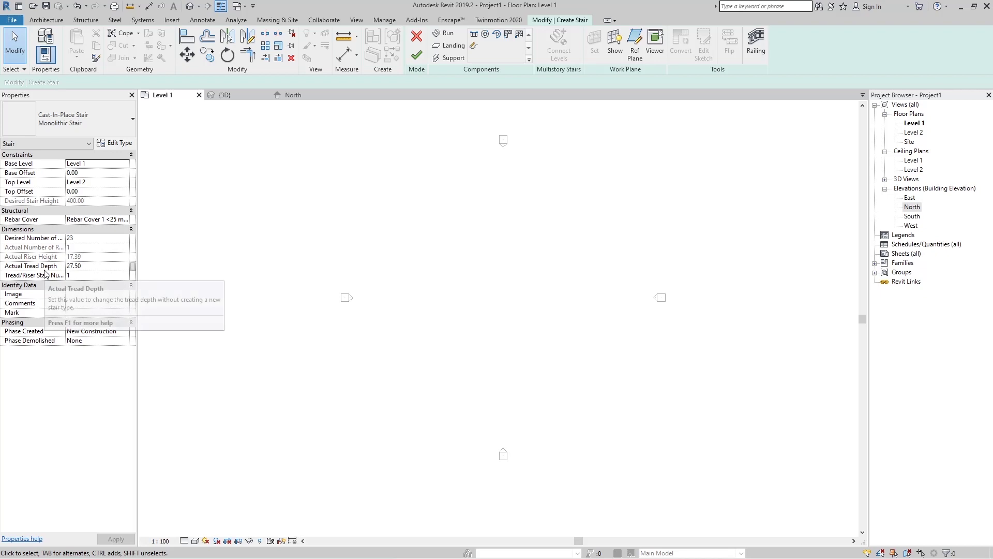
left_click(95, 265)
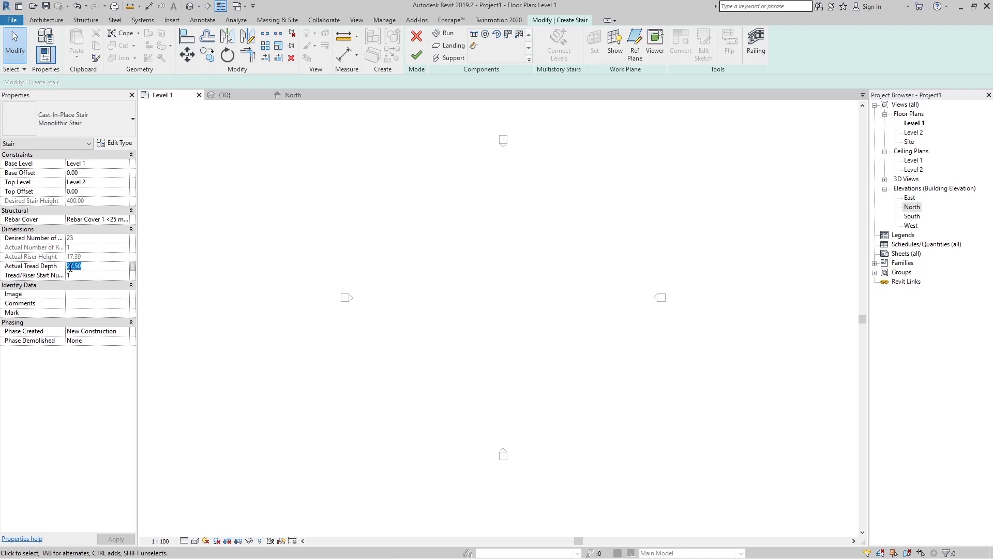
type("30")
key("Return")
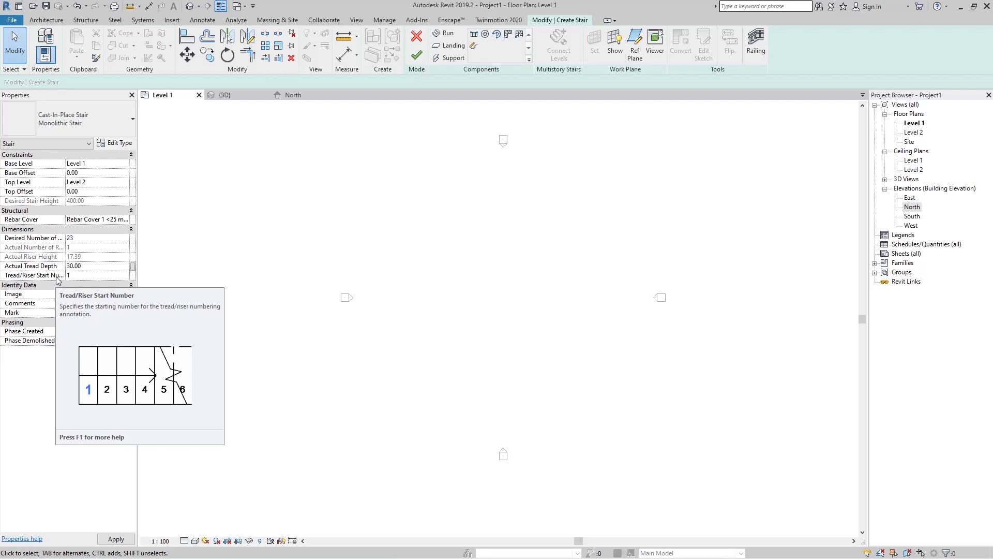
Set the stair run's location line to Run: Center and its actual run width to 130
left_click(452, 37)
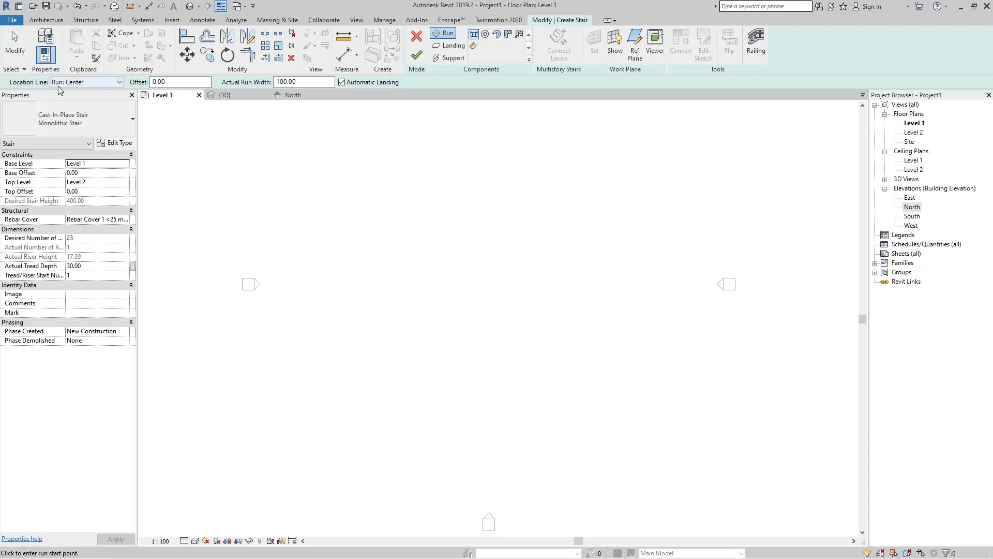
left_click(98, 81)
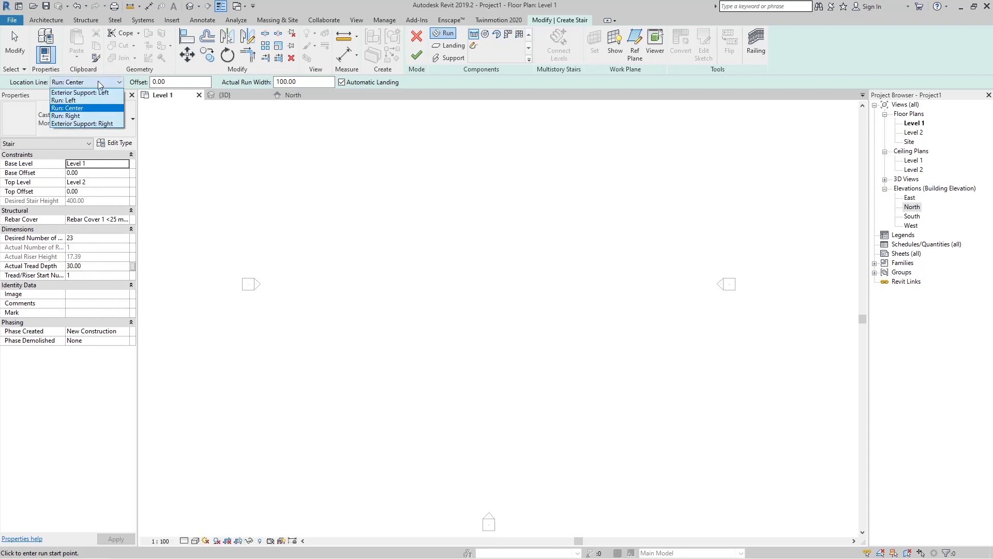
left_click(100, 108)
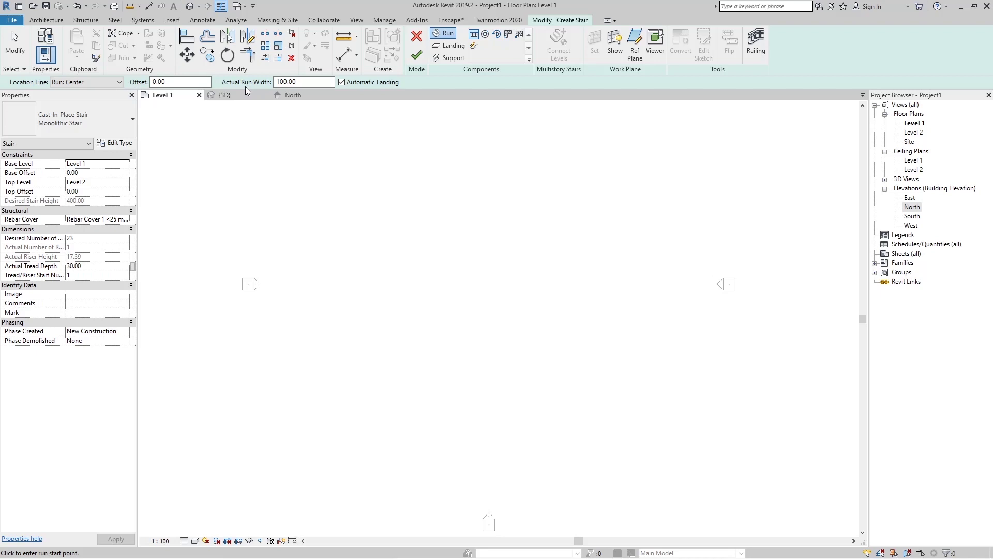
left_click(275, 84)
type("130")
key("Return")
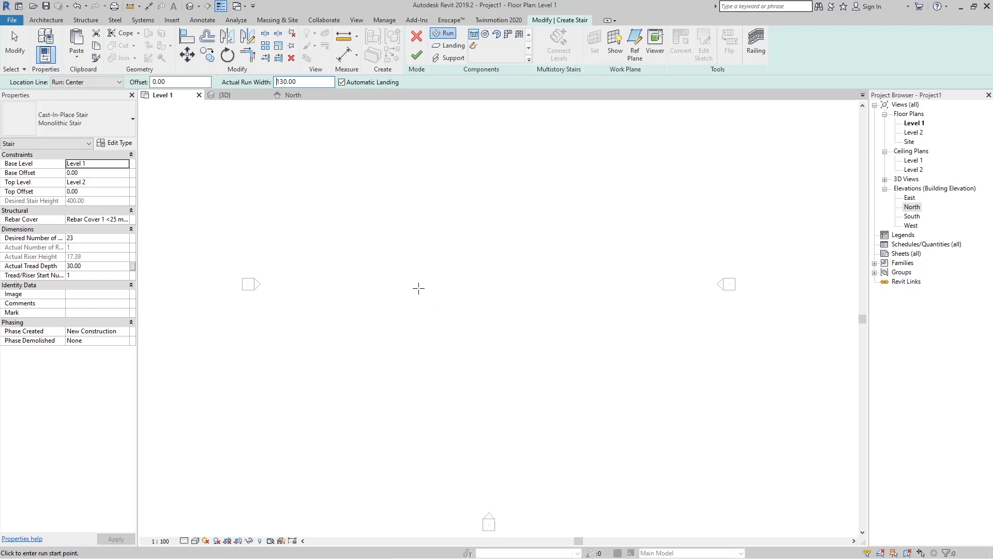
Draw a straight horizontal run on the Level 1 plan, about 690 long, using all 23 risers
left_click(389, 284)
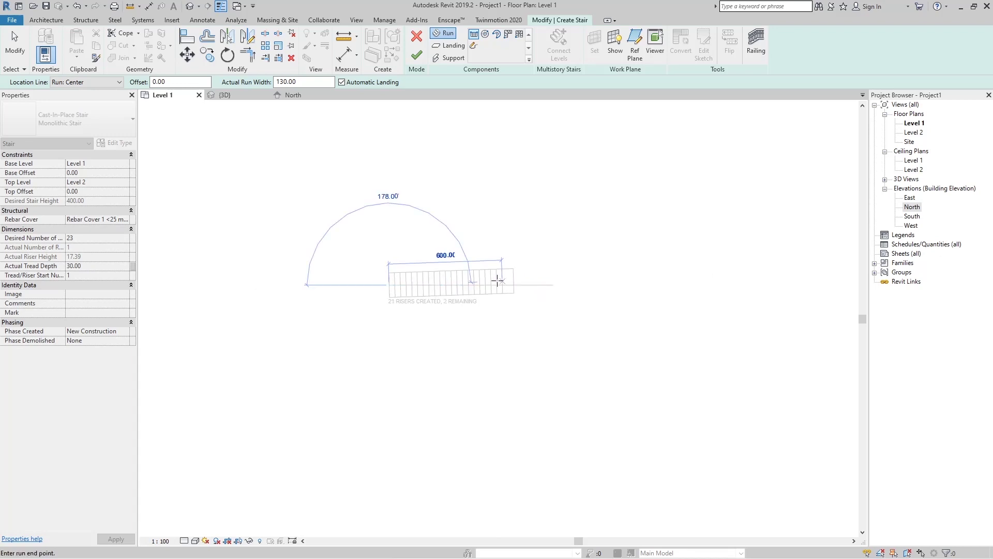
scroll(500, 284, "up", 2)
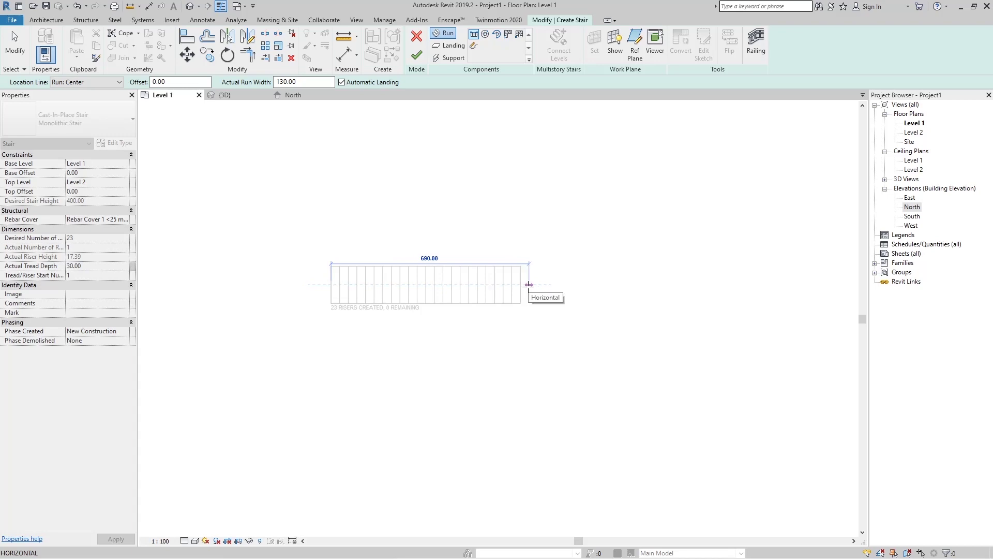
left_click(528, 285)
key("Escape")
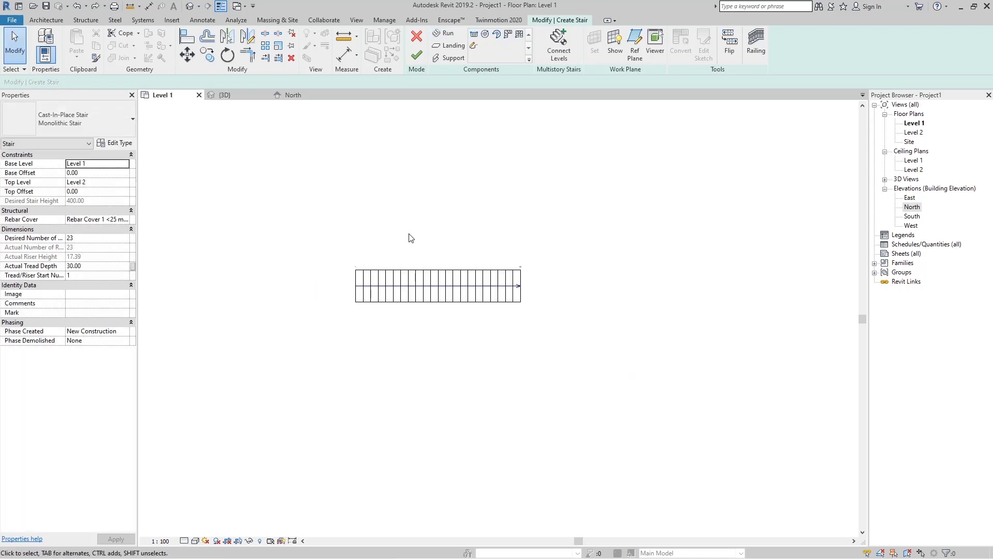
Finish the straight stair from the 3D view and examine its run and railings
left_click(227, 95)
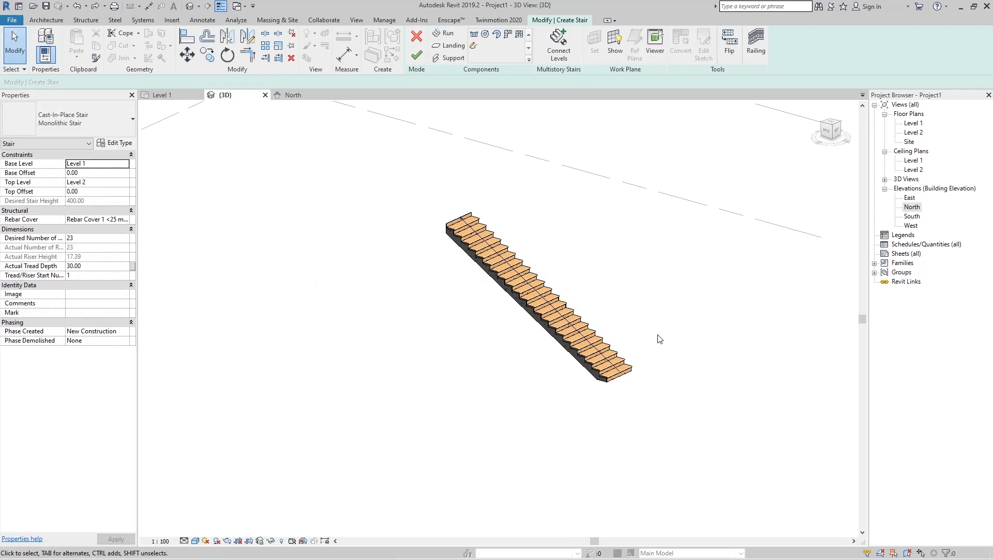
middle_click_drag(661, 333, 444, 381, "shift")
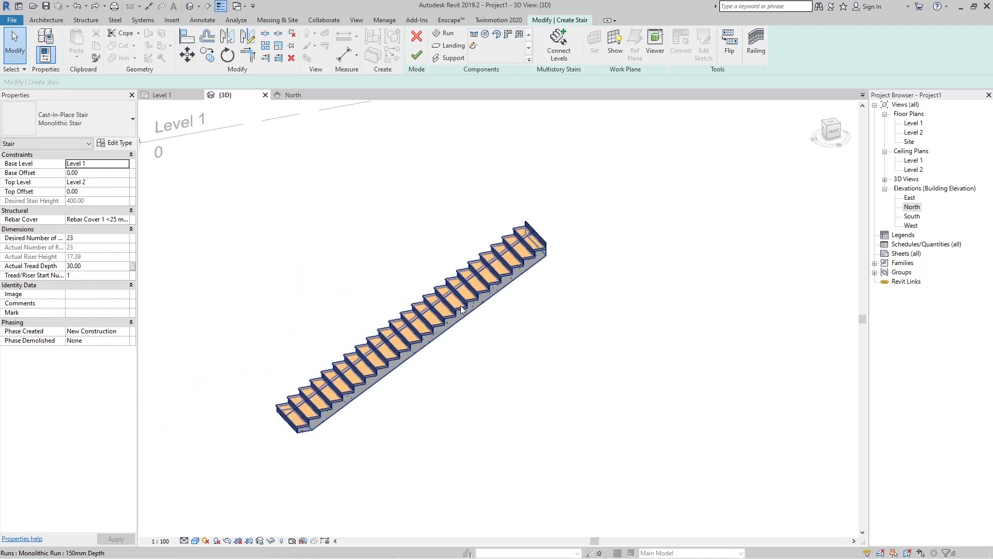
left_click(417, 55)
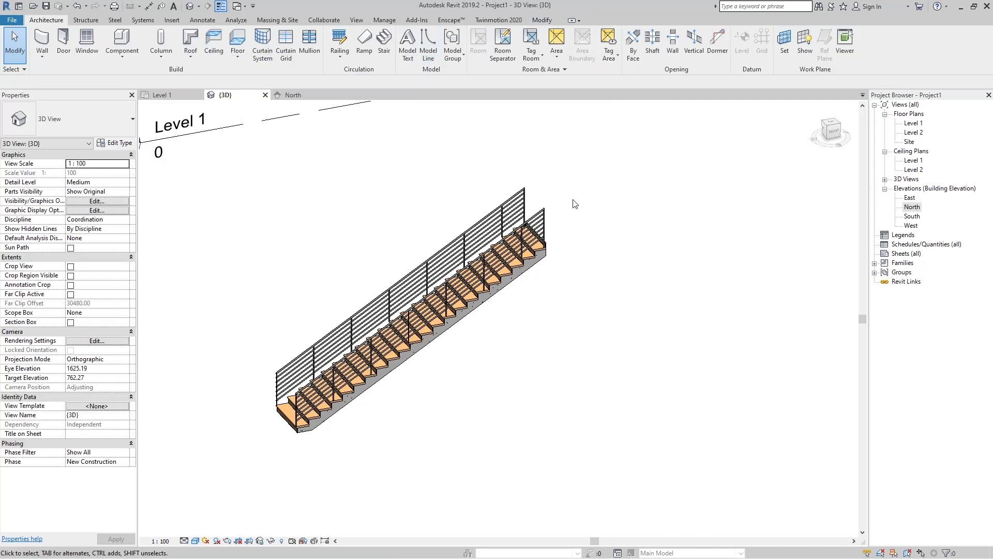
left_click(544, 215)
left_click(593, 223)
mouse_move(510, 324)
middle_mouse_down("shift")
mouse_move(525, 355)
mouse_move(710, 333)
mouse_move(668, 316)
mouse_move(457, 278)
mouse_move(507, 334)
mouse_move(543, 347)
middle_mouse_up("shift")
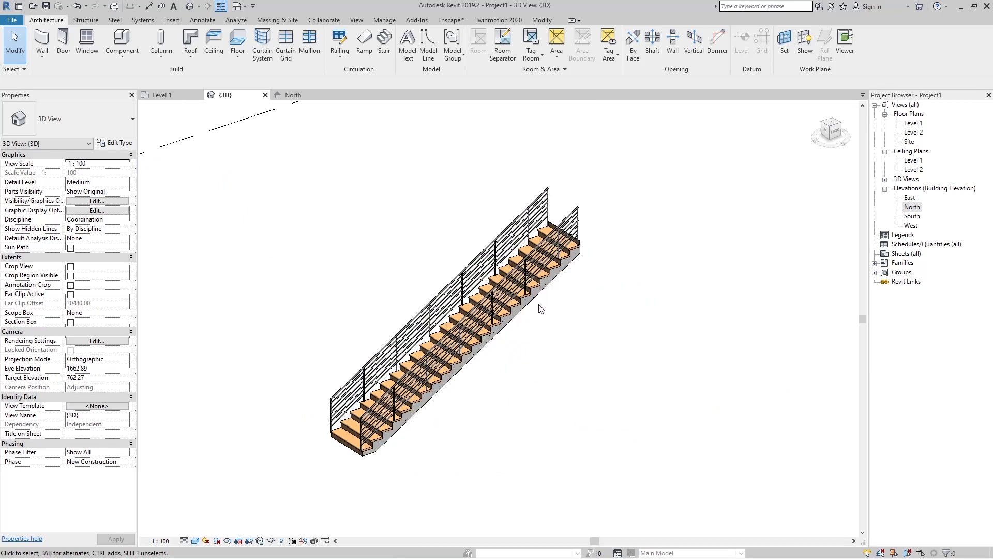
Edit the stair on the Level 1 plan and shorten its run from the upper end to 330, leaving 12 risers
left_click(175, 97)
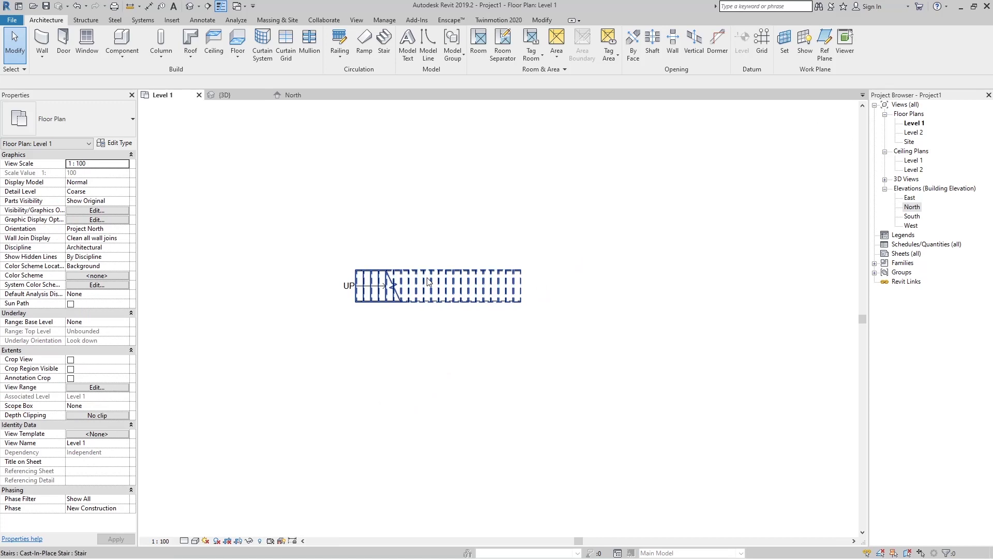
left_click(390, 296)
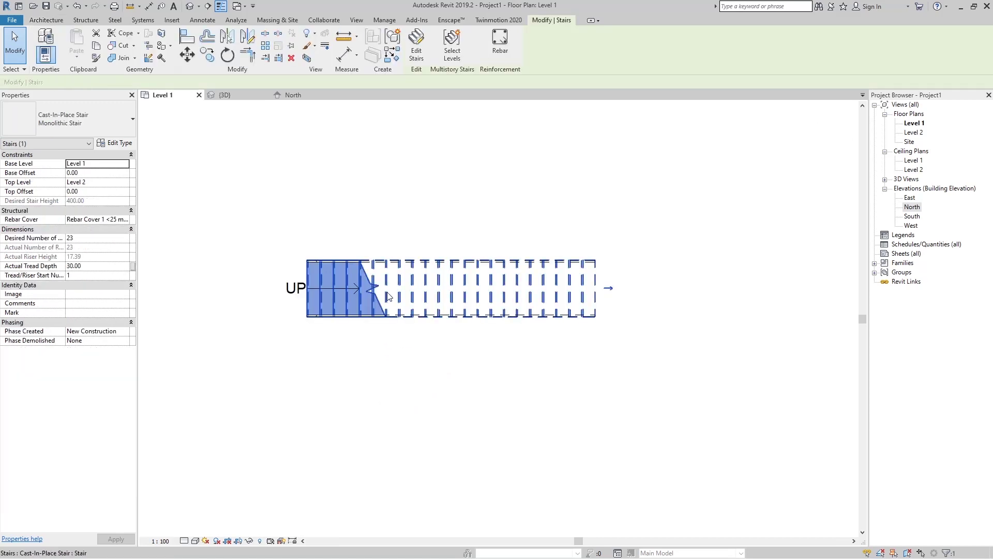
left_click(424, 57)
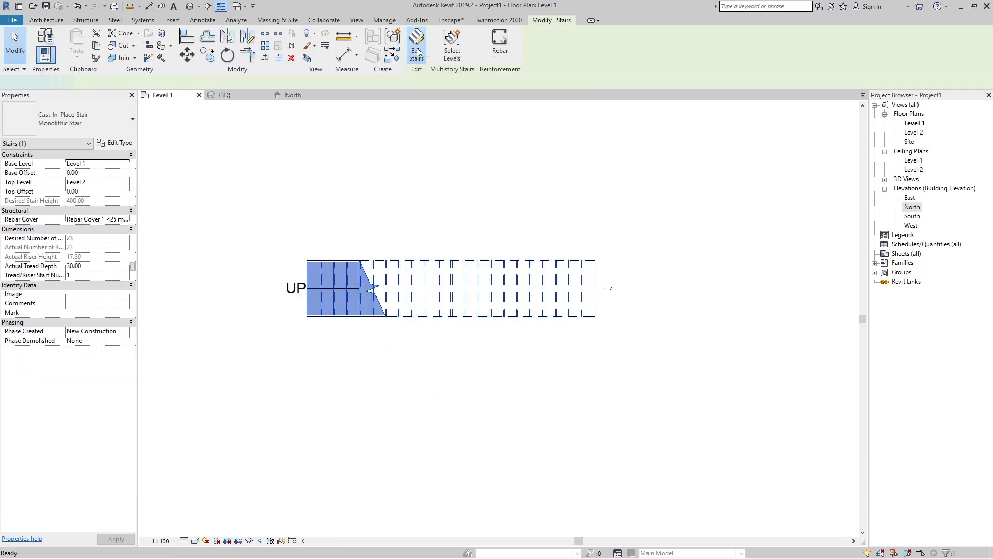
left_click(582, 292)
left_click_drag(591, 288, 451, 288)
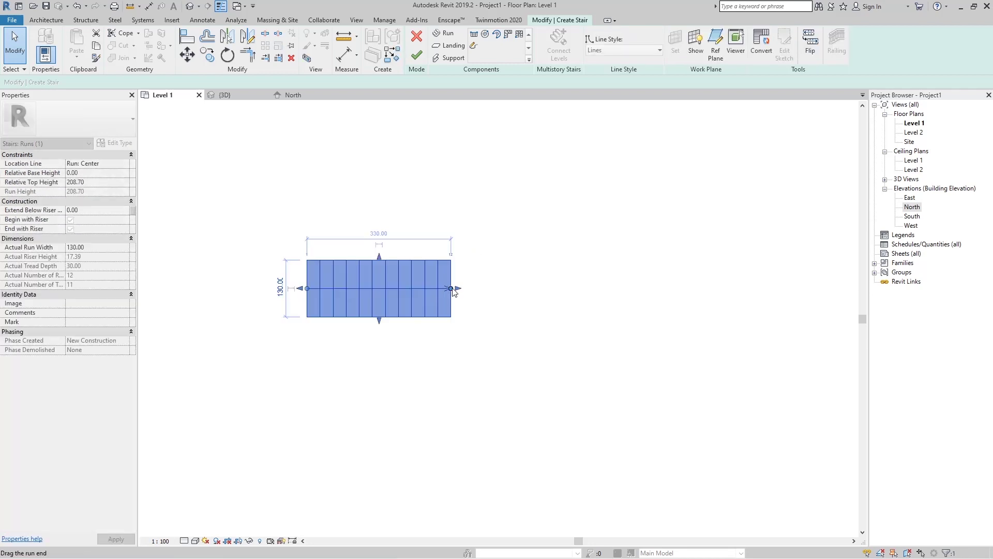
Draw a parallel return run with the remaining 11 risers just below the first run, using location line Run: Right and an automatic landing
left_click(444, 33)
scroll(355, 270, "up", 2)
scroll(308, 274, "up", 2)
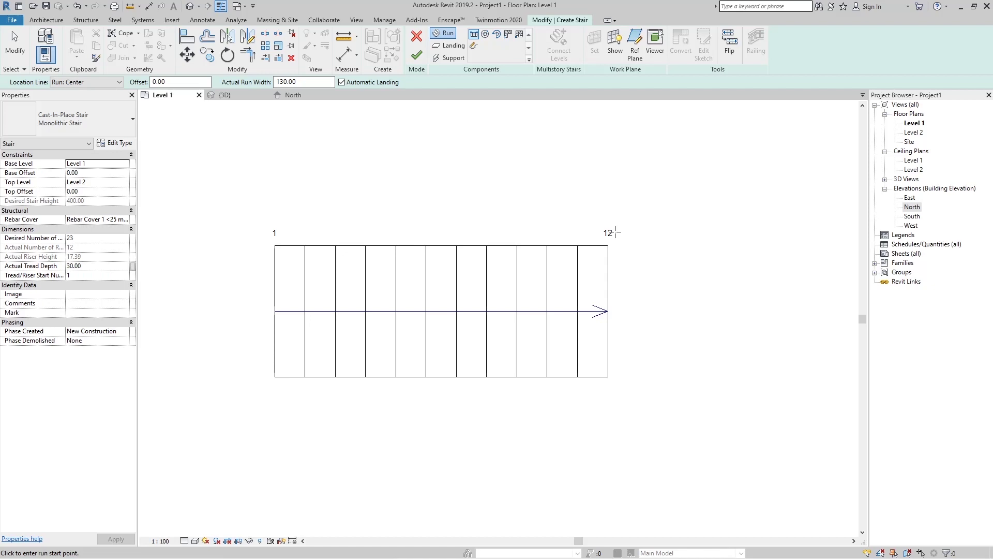
scroll(516, 227, "down", 2)
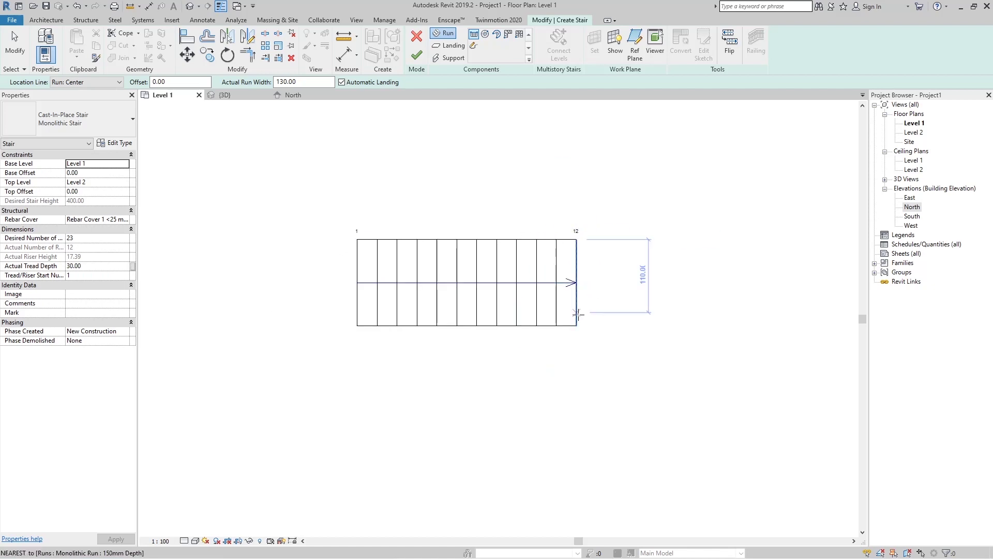
left_click(576, 341)
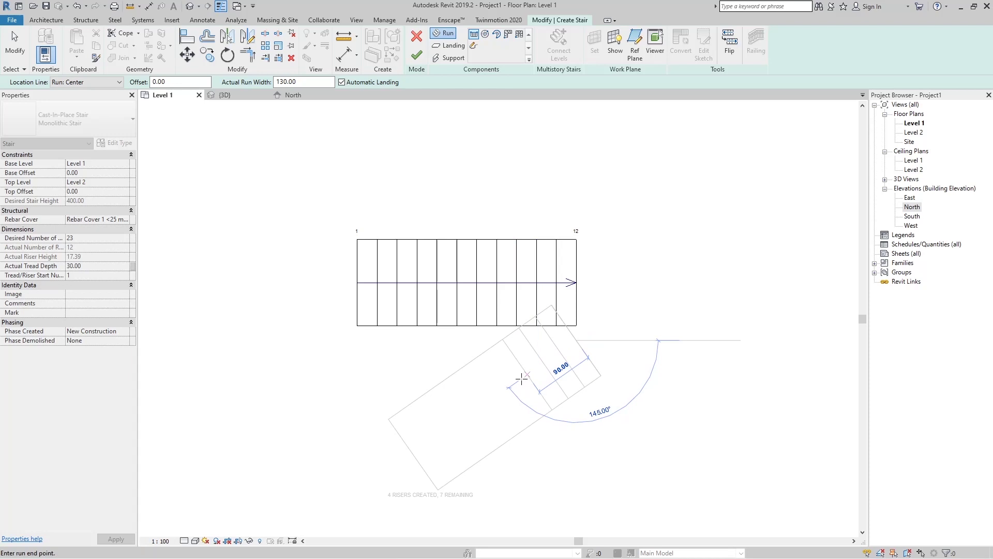
left_click(104, 83)
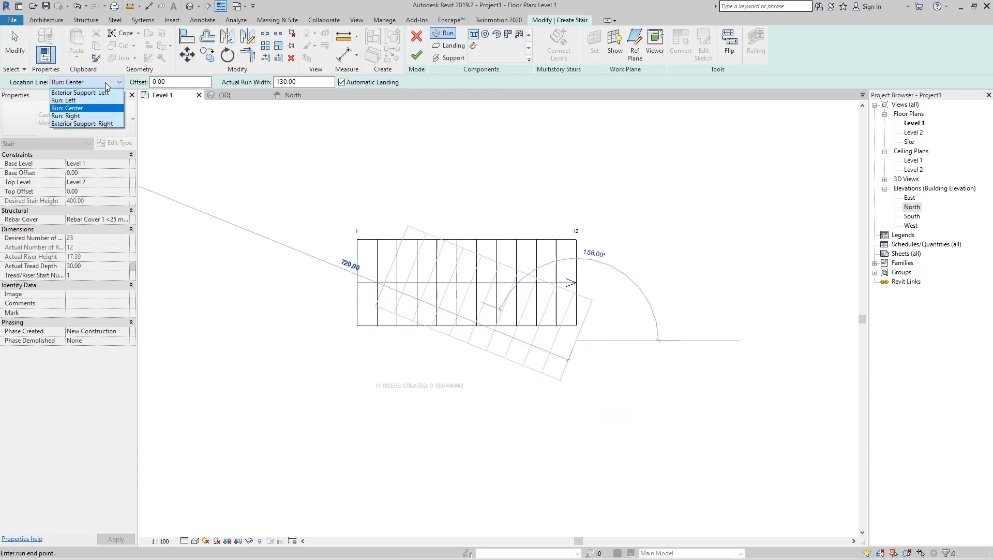
left_click(84, 117)
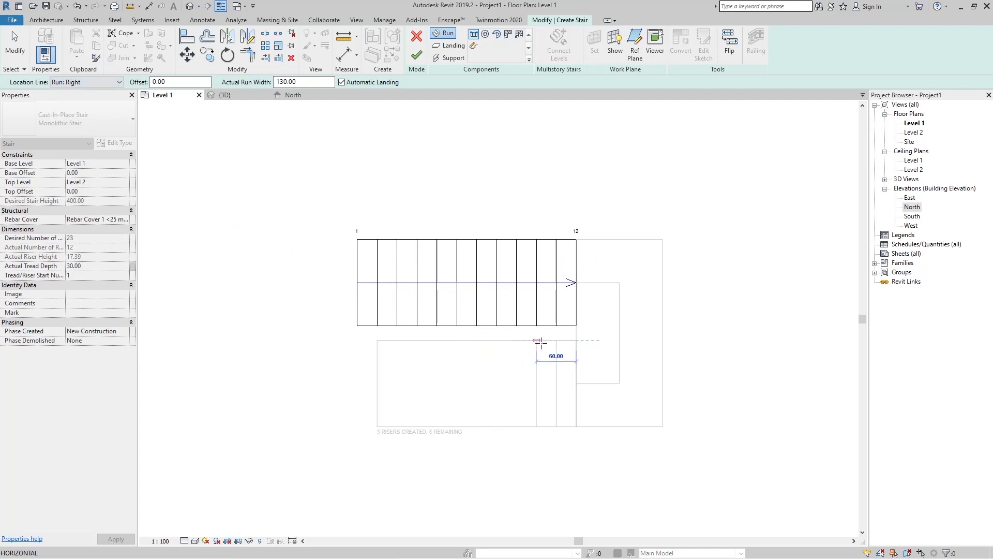
left_click(573, 343)
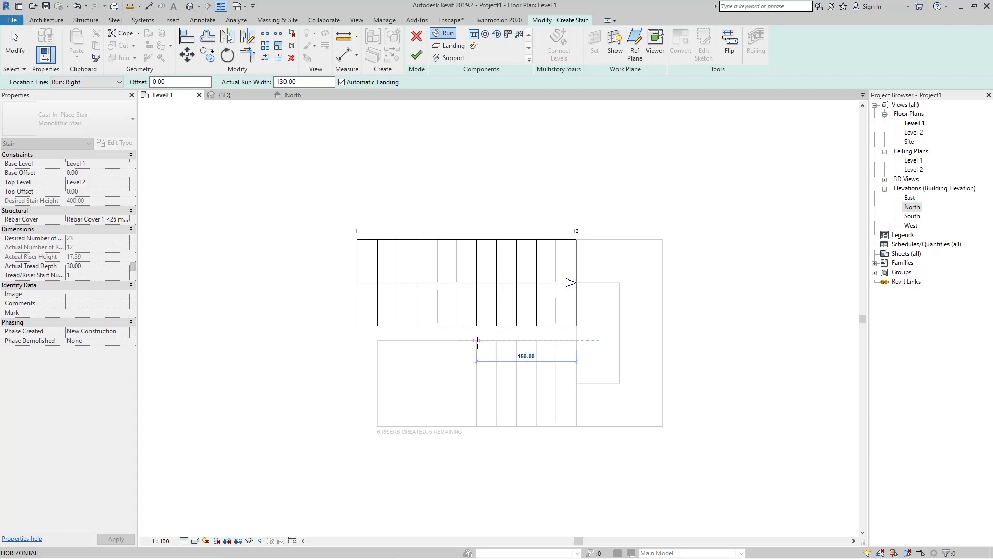
left_click(377, 341)
key("Escape")
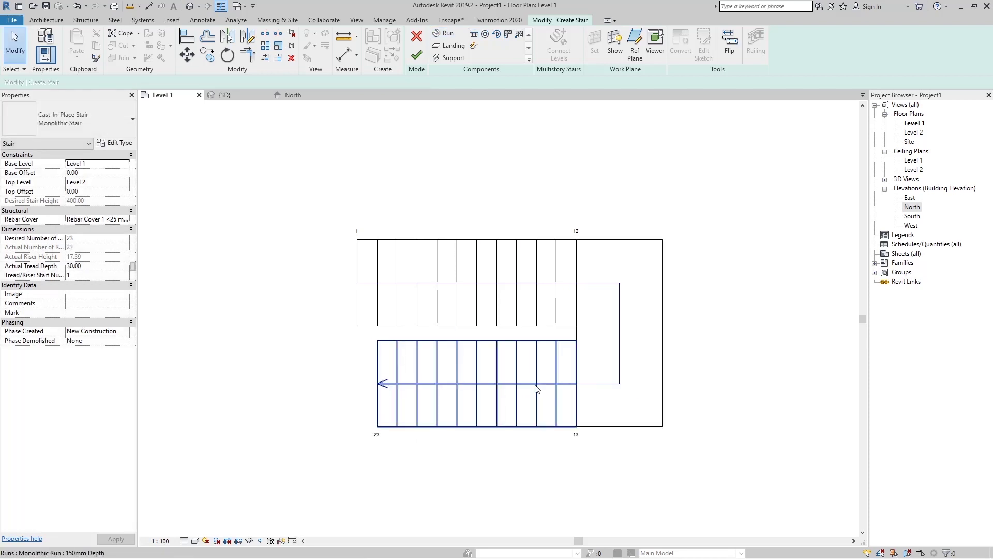
Move the second run 30 horizontally away from the landing so its end aligns with the first run's starting edge
scroll(552, 373, "up", 2)
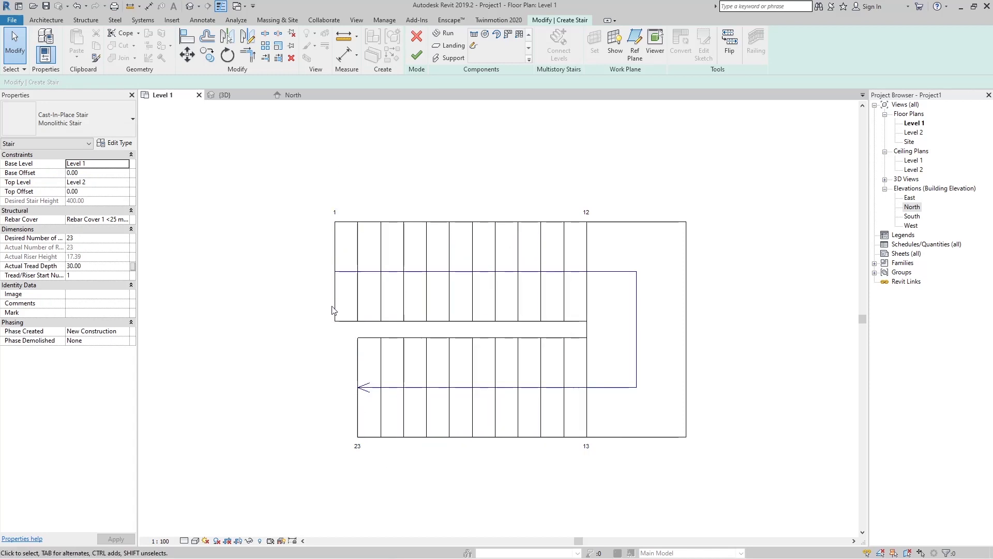
left_click(397, 342)
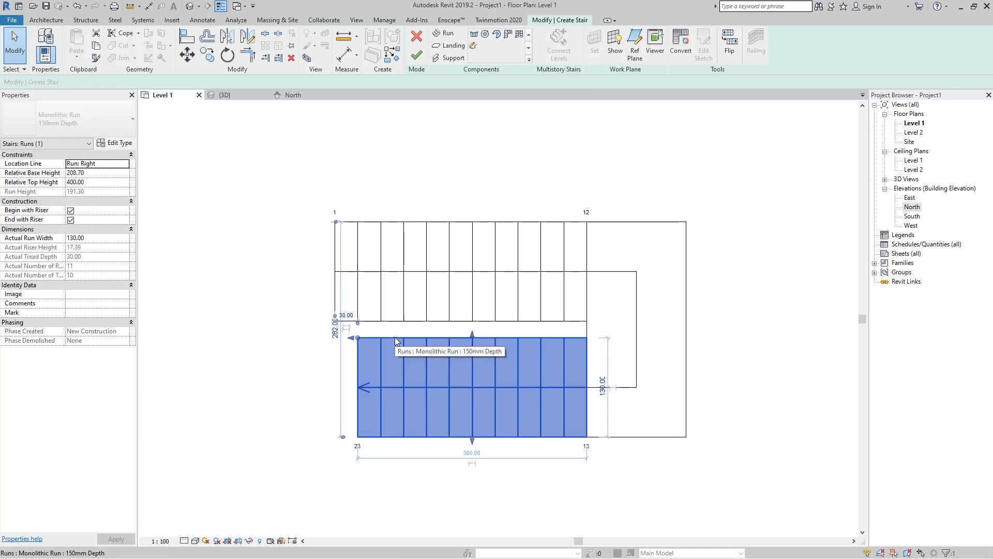
left_click(187, 54)
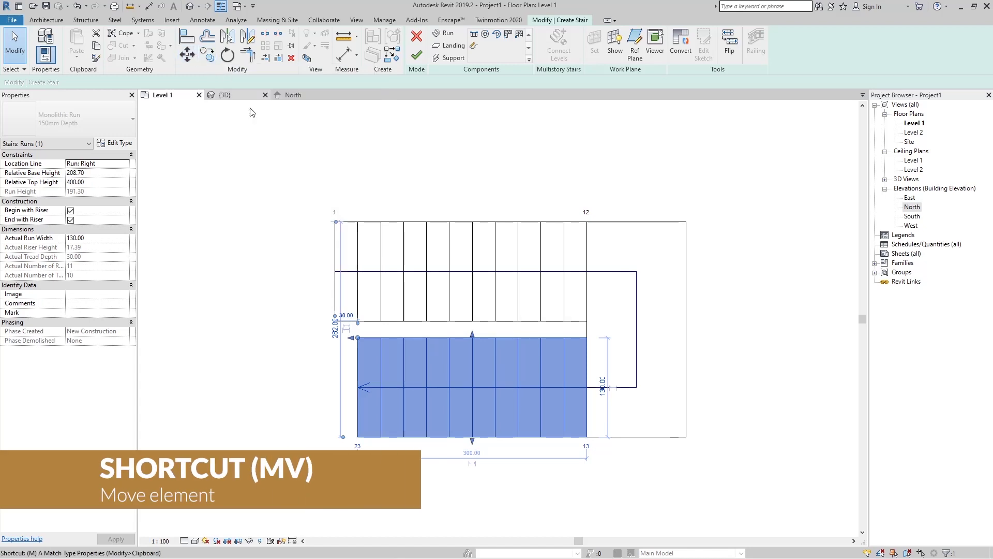
left_click(358, 338)
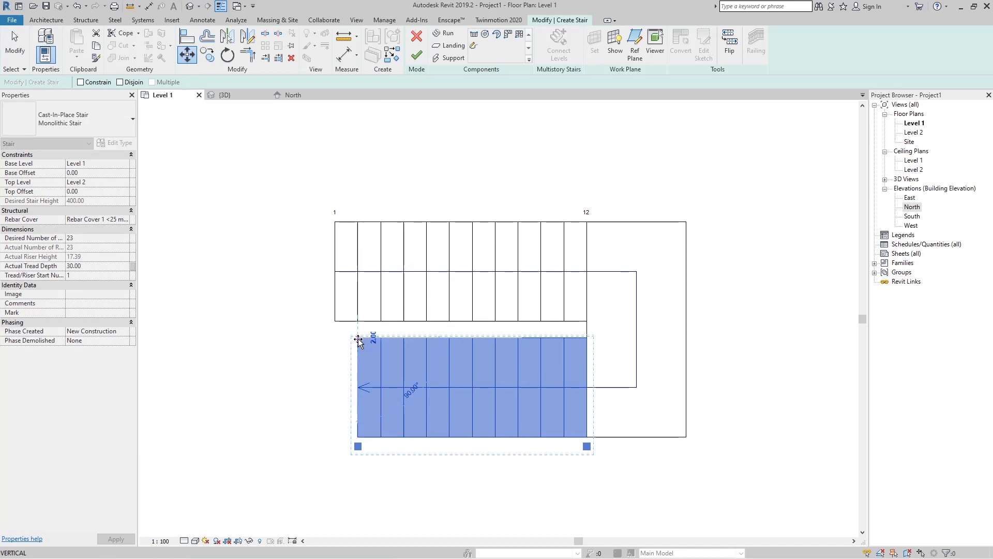
key("shift")
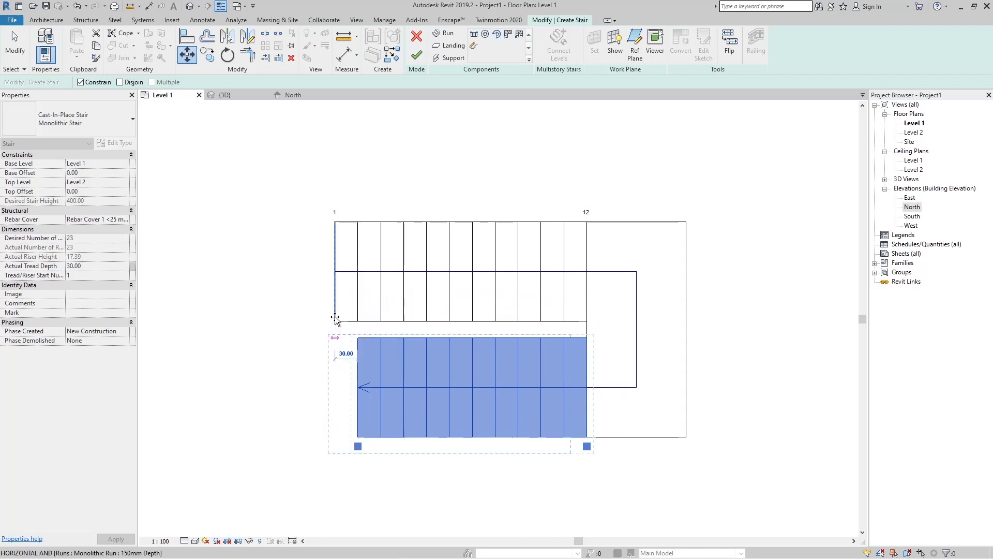
left_click(335, 318)
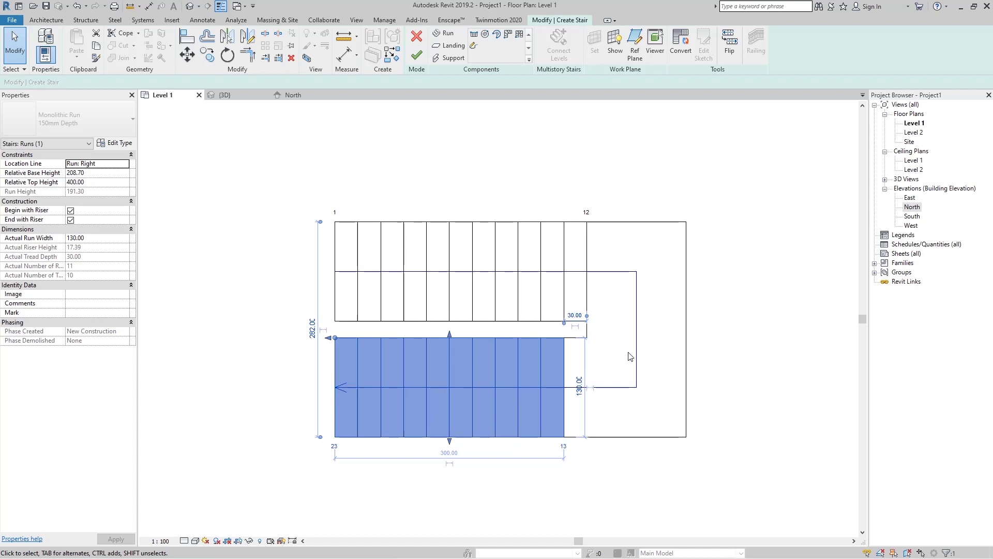
scroll(599, 329, "down", 2)
left_click(672, 357)
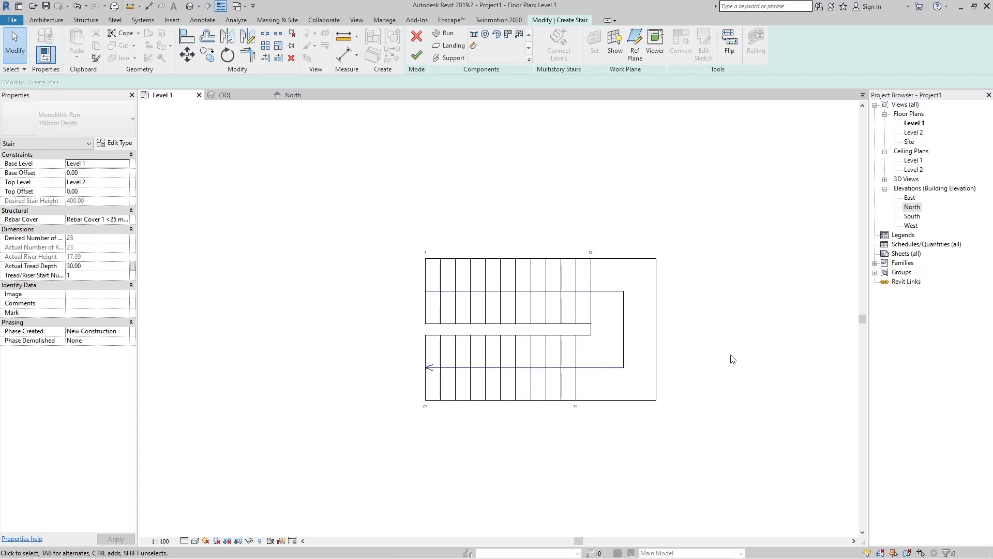
Finish the U-shaped stair and examine its two runs and landing in the 3D view
left_click(416, 56)
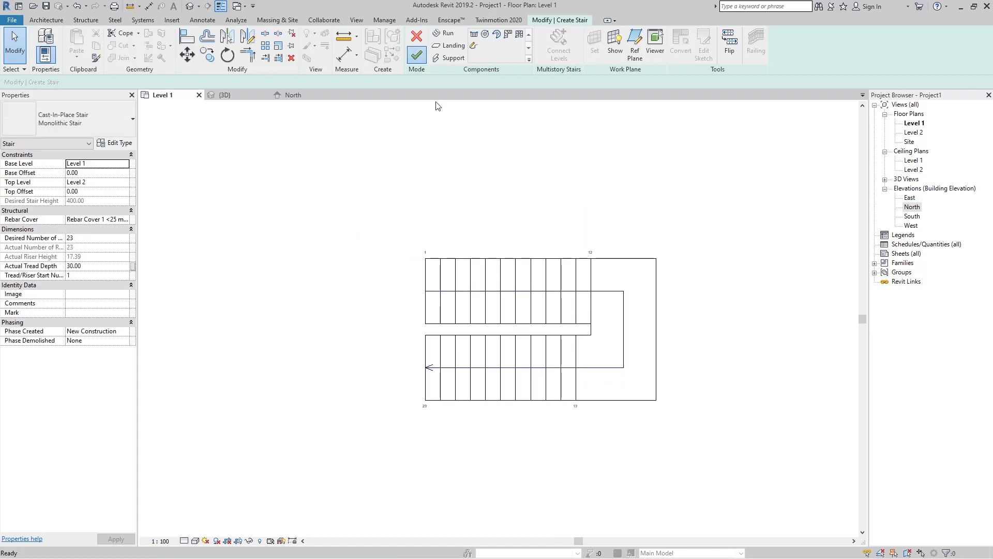
left_click(234, 96)
middle_click_drag(607, 361, 629, 340, "shift")
scroll(652, 352, "down", 2)
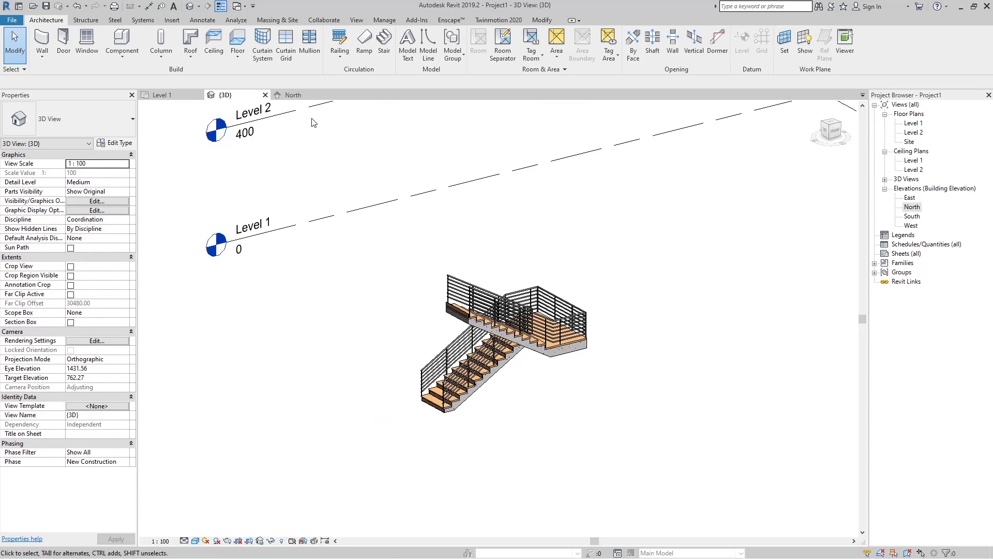
In the North elevation, move the stair and its railings horizontally clear of the level heads
left_click(291, 94)
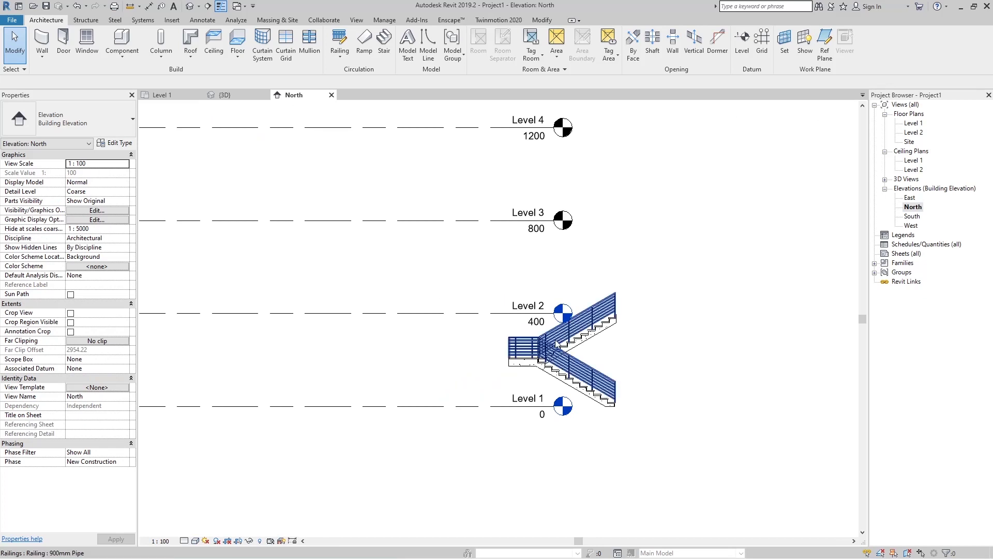
scroll(556, 344, "down", 1)
left_click_drag(498, 281, 708, 414)
left_click_drag(588, 363, 420, 378)
left_click(505, 401)
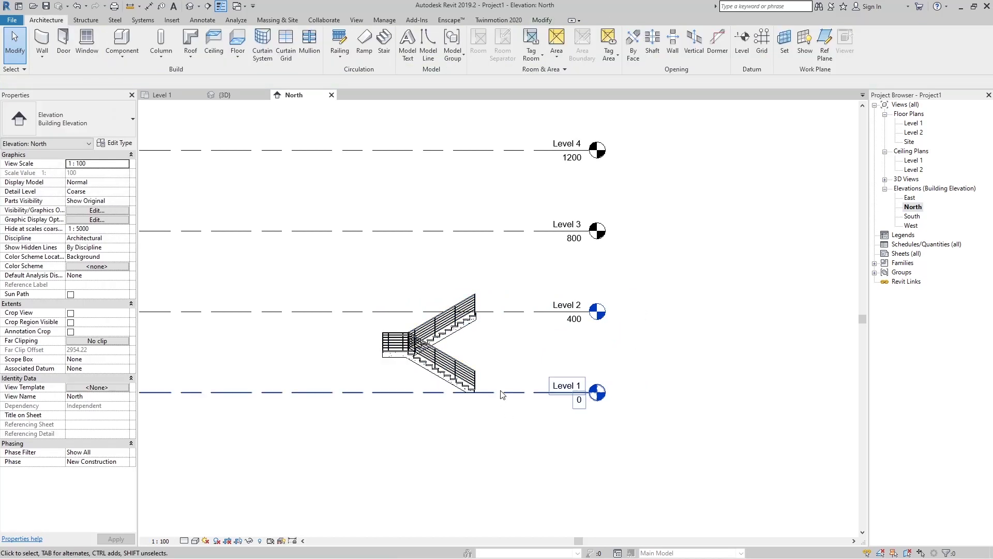
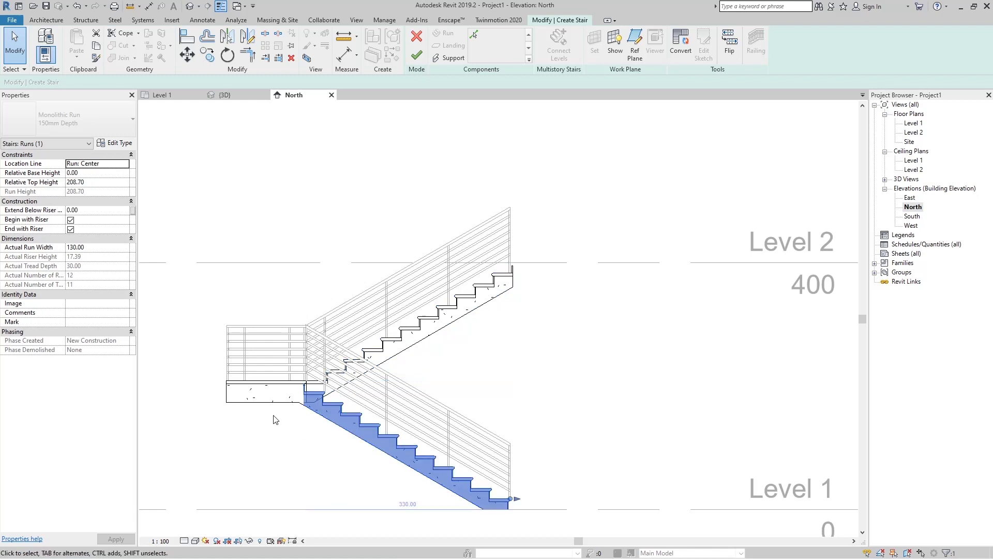
Inspect the properties of the stair's landing and upper run in the North elevation
left_click(269, 393)
scroll(390, 333, "up", 2)
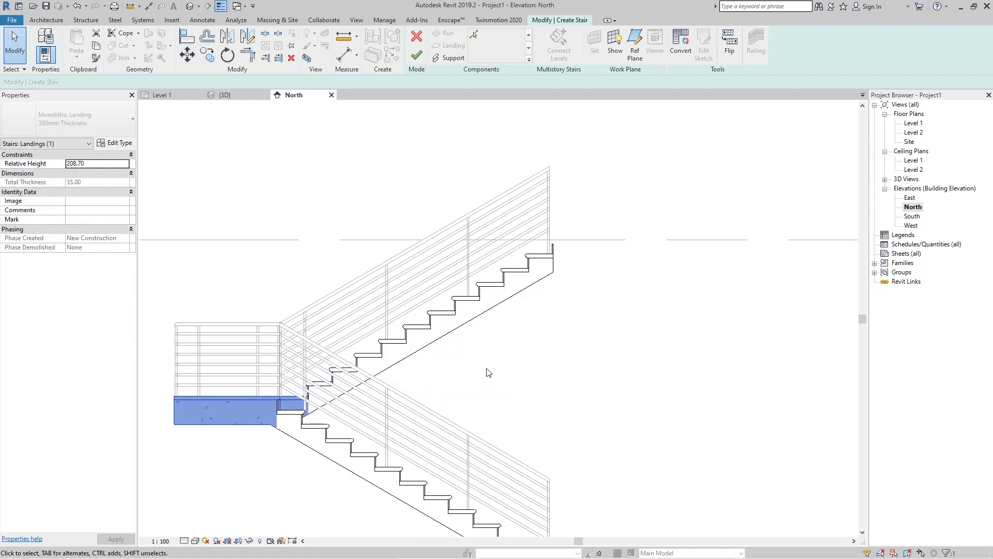
key("Escape")
left_click(480, 316)
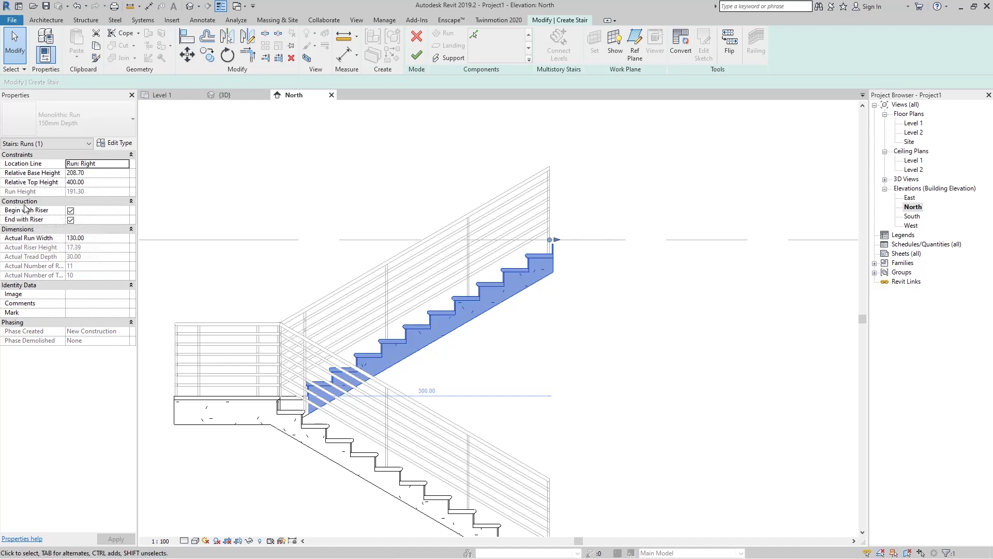
Try the upper run without Begin with Riser and restore the option
scroll(304, 393, "up", 3)
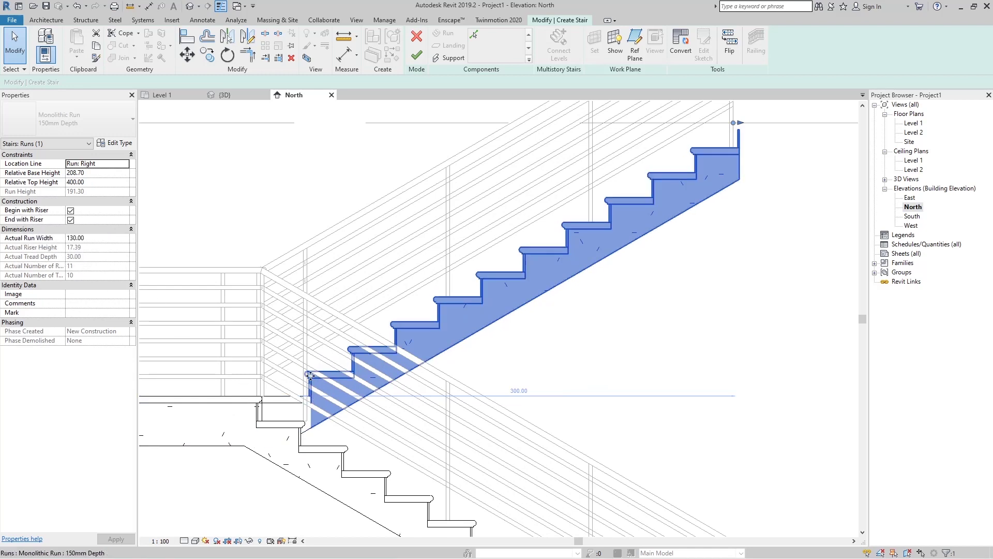
left_click(70, 211)
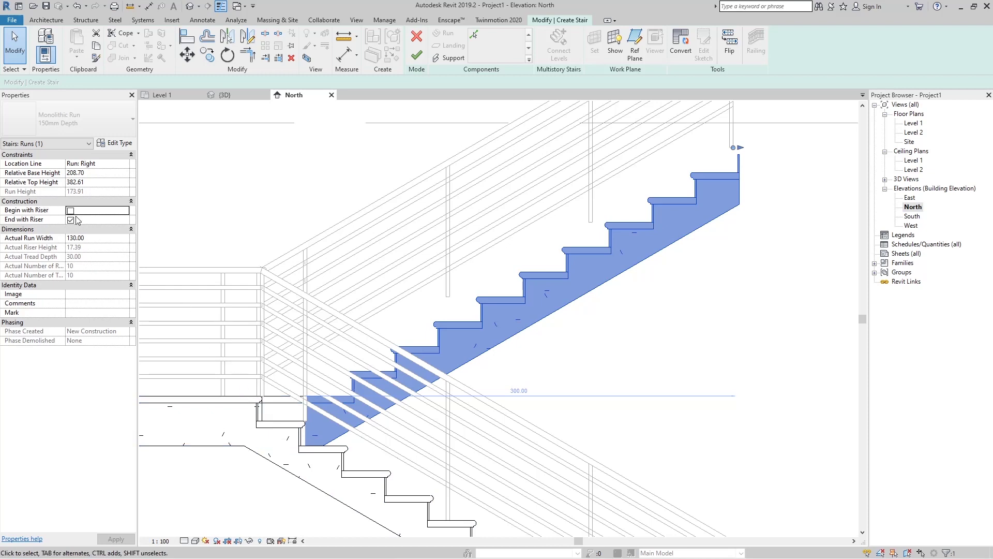
left_click(71, 211)
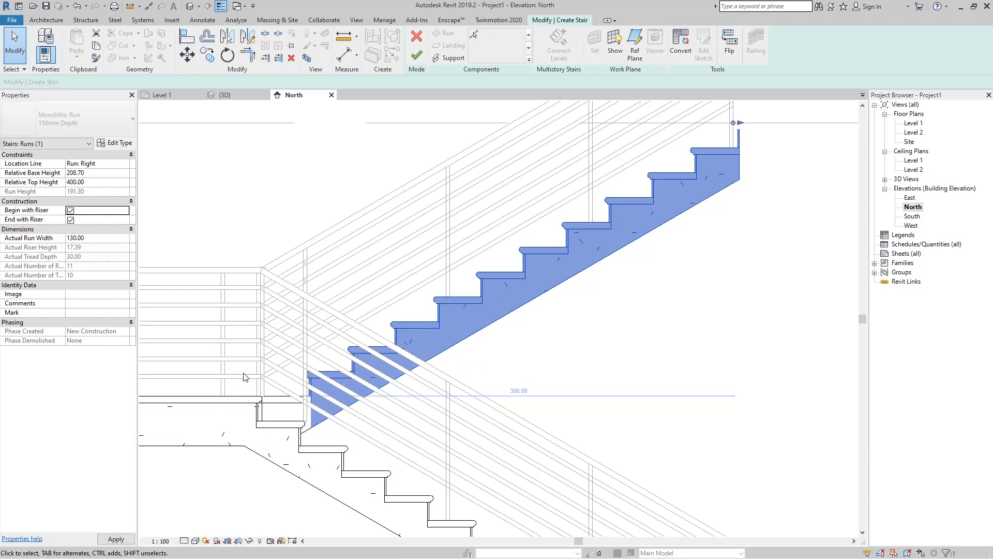
Turn off End with Riser for the upper run and extend its upper end to Level 2, giving a 330 run
scroll(324, 401, "down", 3)
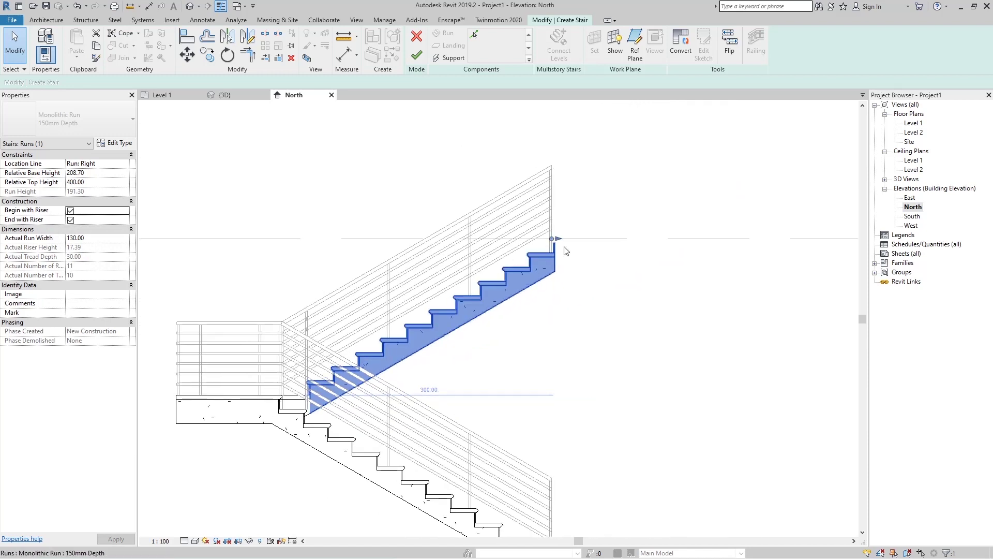
scroll(564, 254, "up", 2)
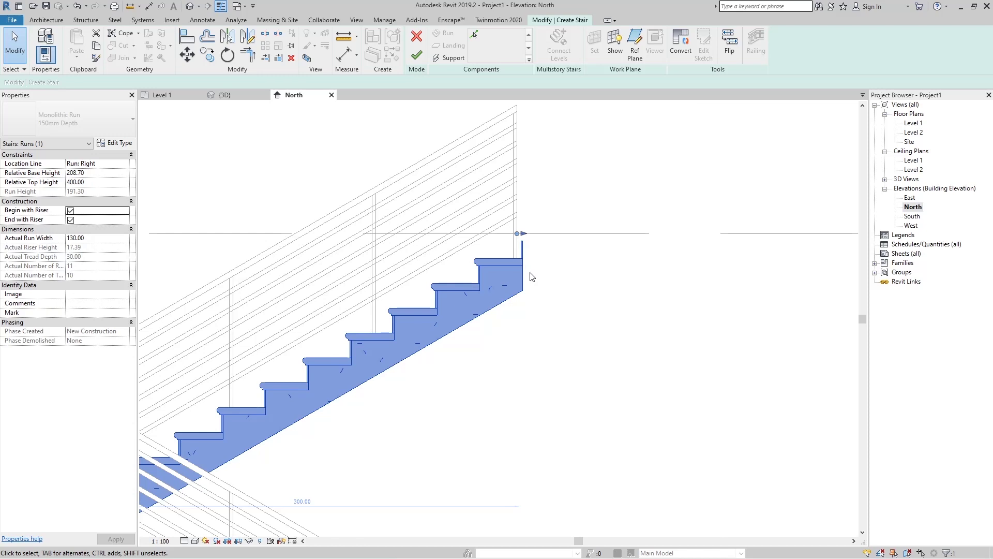
scroll(543, 266, "down", 2)
scroll(563, 253, "up", 2)
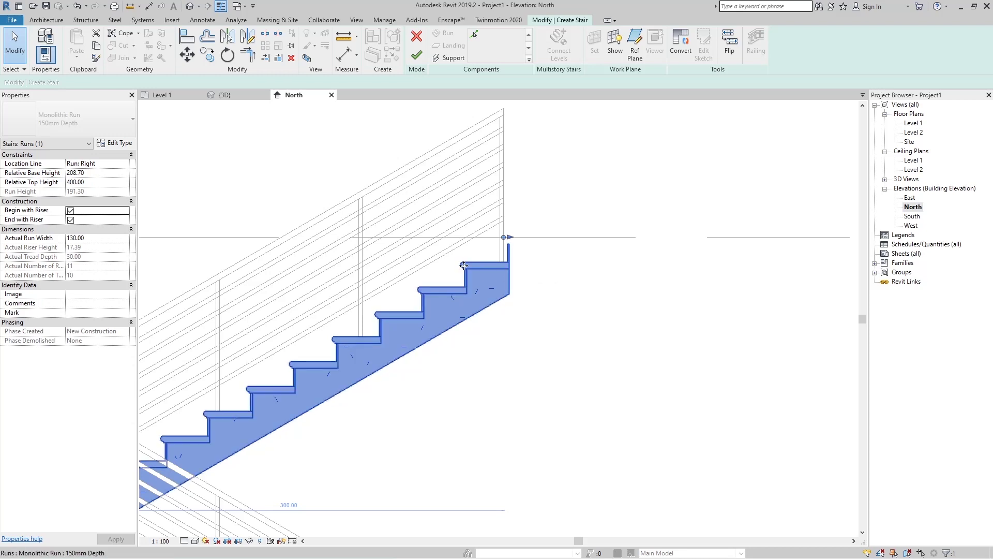
left_click(70, 221)
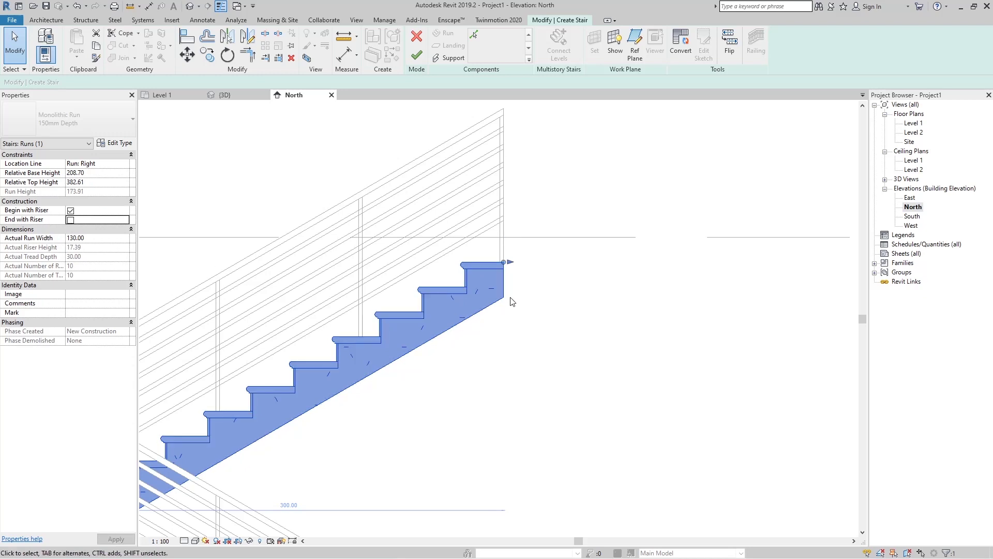
key("l")
key("i")
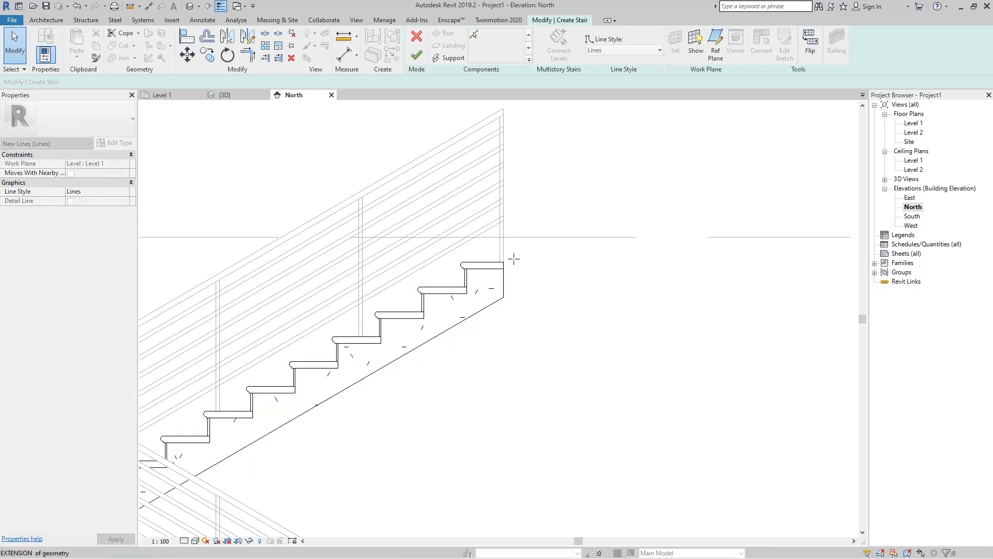
key("ctrl+z")
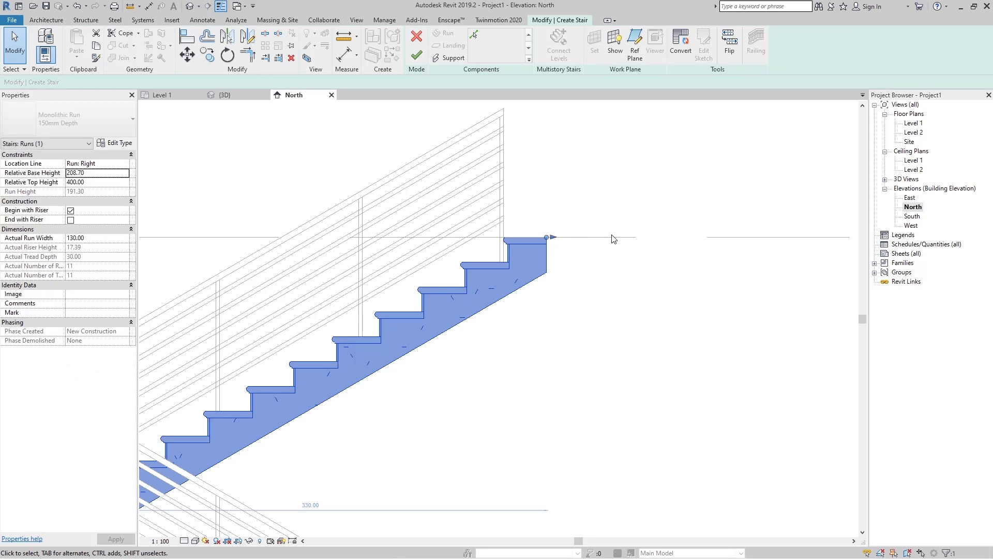
Try extending the upper run's end past Level 2 and undo the extension
scroll(569, 228, "down", 3)
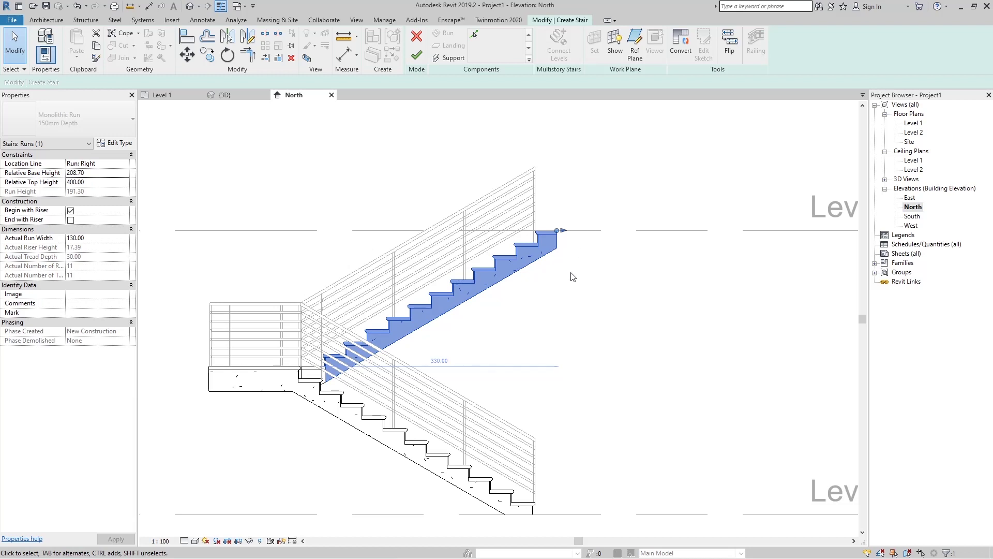
scroll(392, 358, "down", 2)
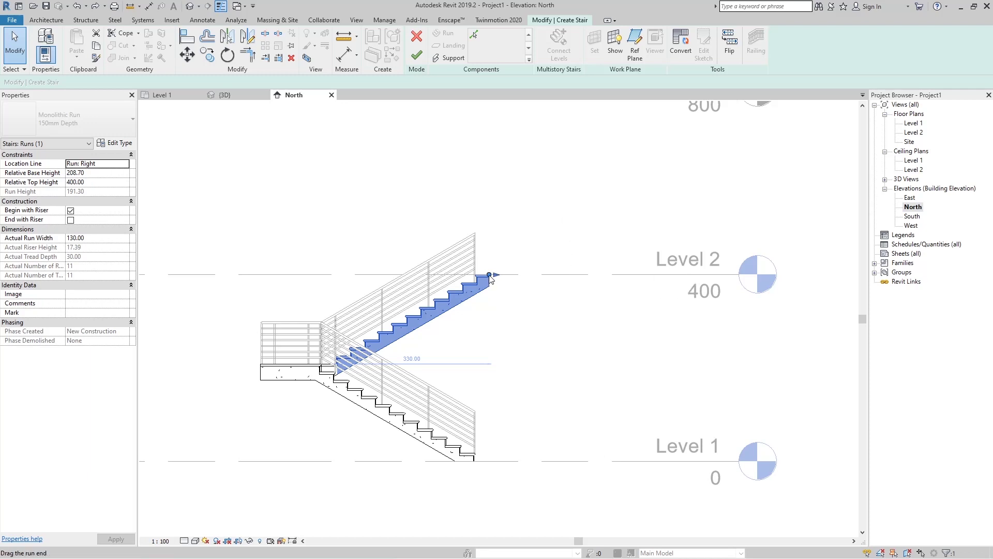
key("l")
key("i")
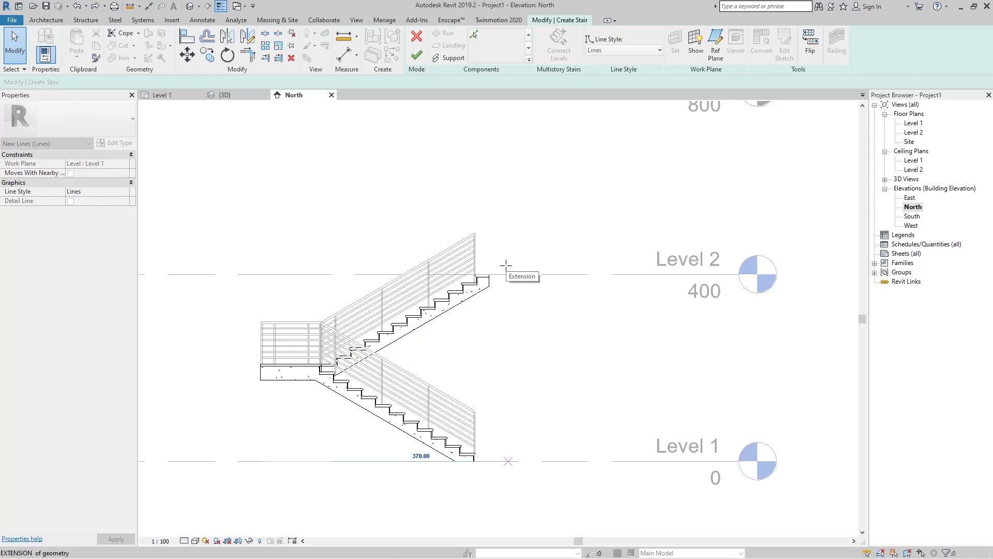
left_click(593, 214)
key("Escape")
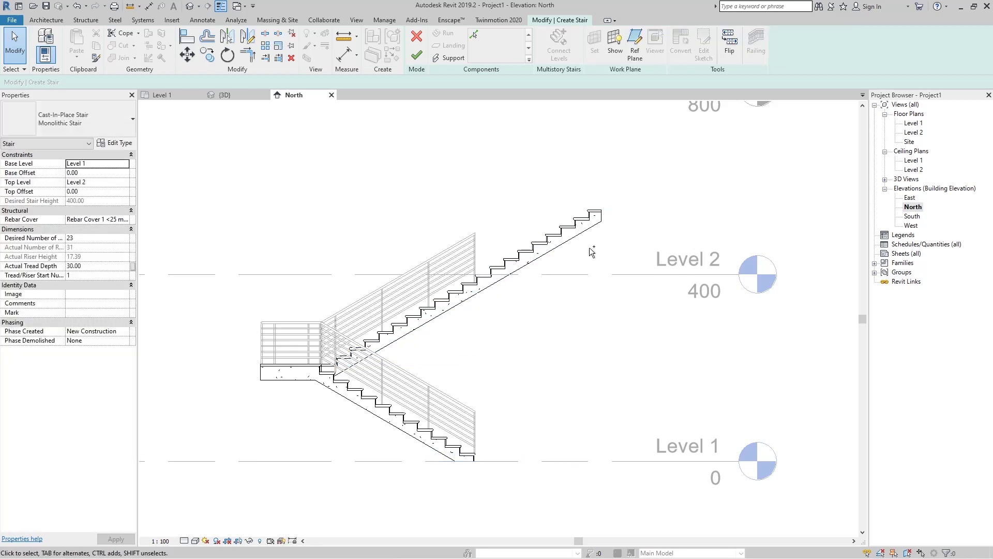
key("ctrl+z")
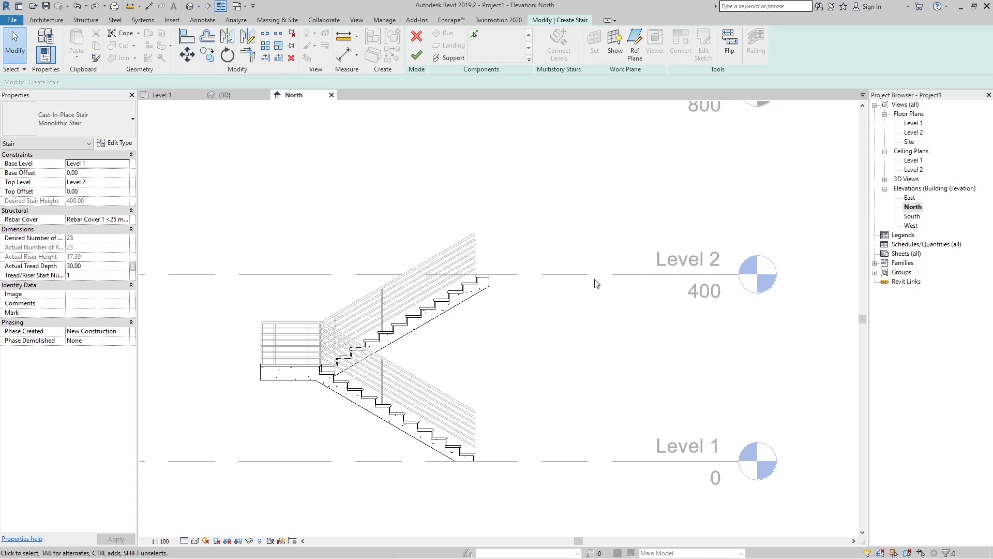
Finish editing the stair and examine its upper end and landing in the 3D view
left_click(418, 56)
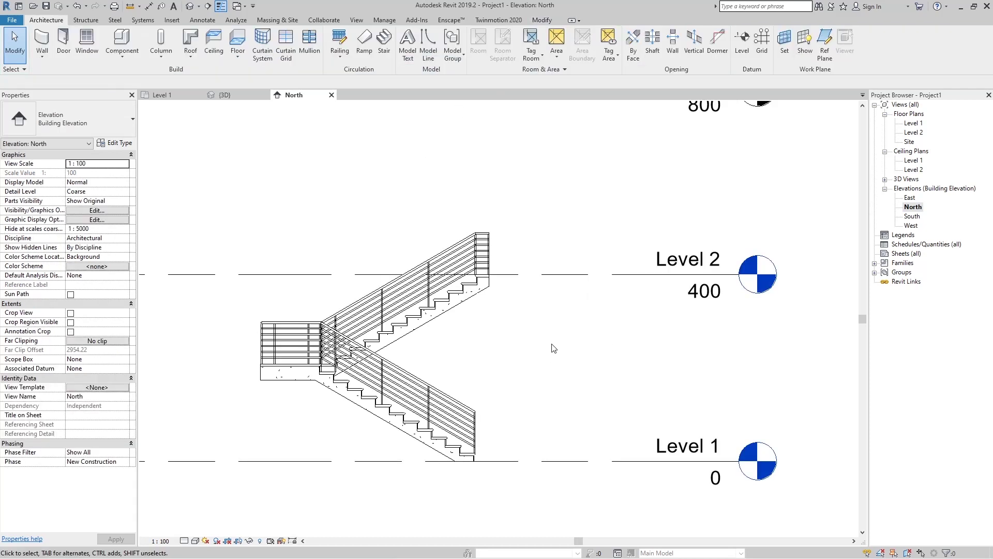
scroll(546, 336, "down", 2)
key("ctrl+Tab")
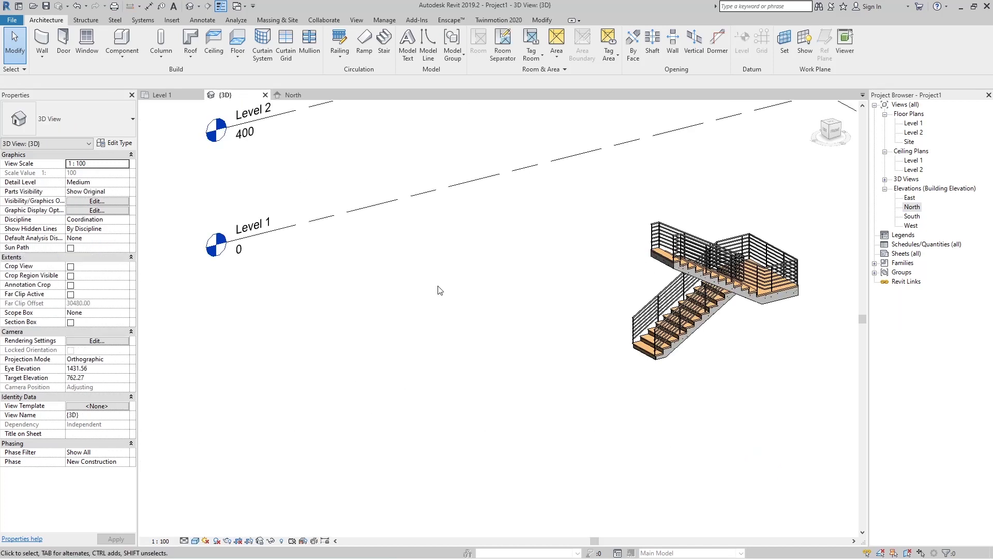
middle_click_drag(769, 410, 371, 443, "shift")
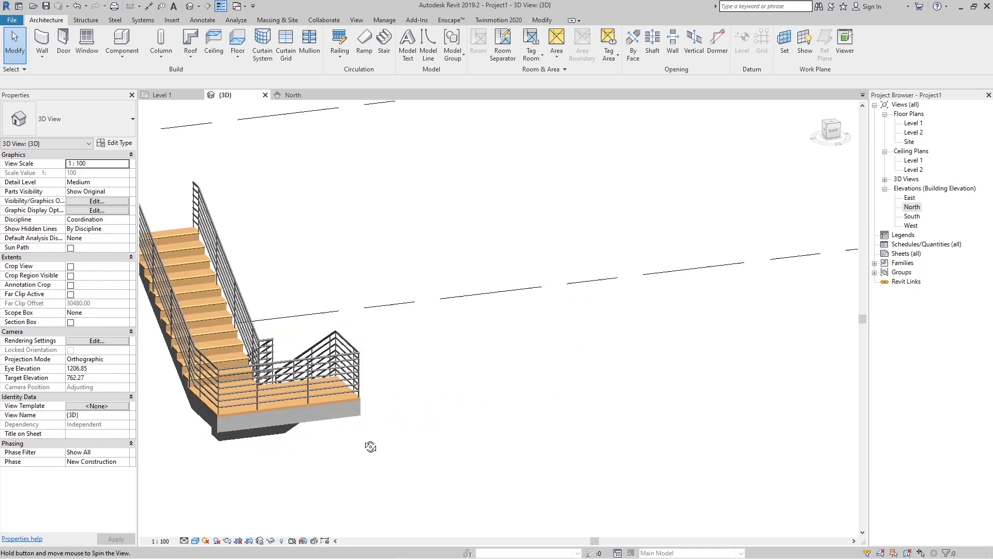
In the North elevation, copy the stair from Level 1 up to Level 2 with Multiple on and Constrain off
key("ctrl+Tab")
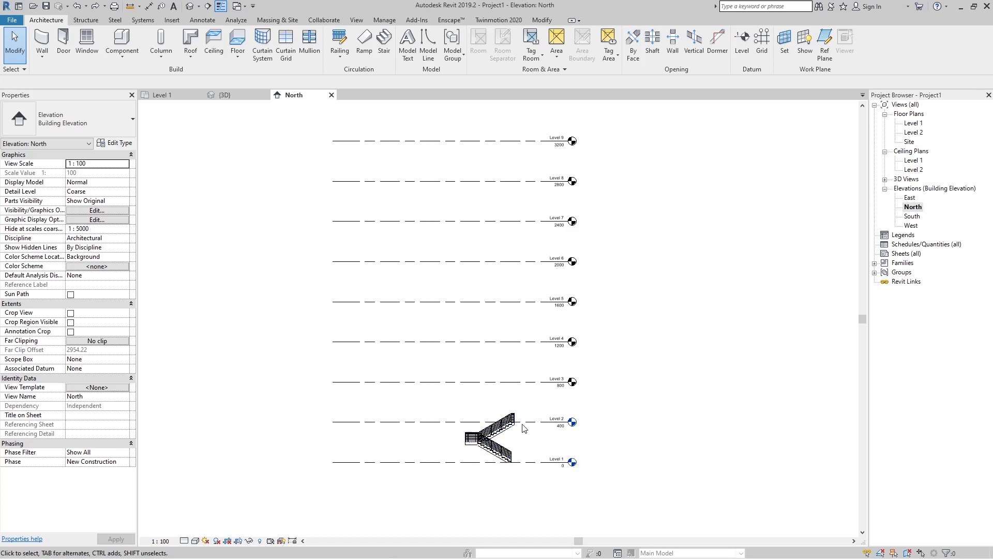
scroll(534, 429, "up", 2)
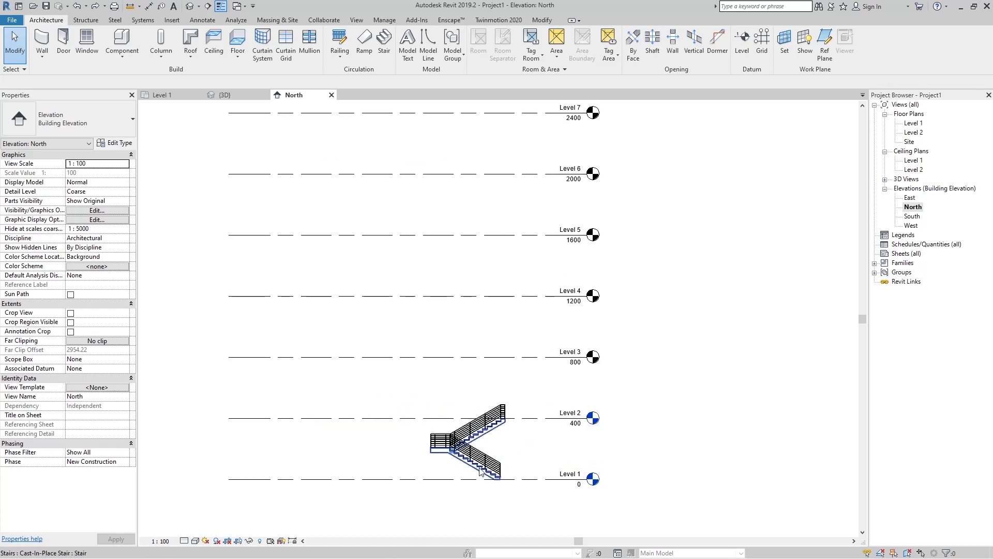
left_click(467, 469)
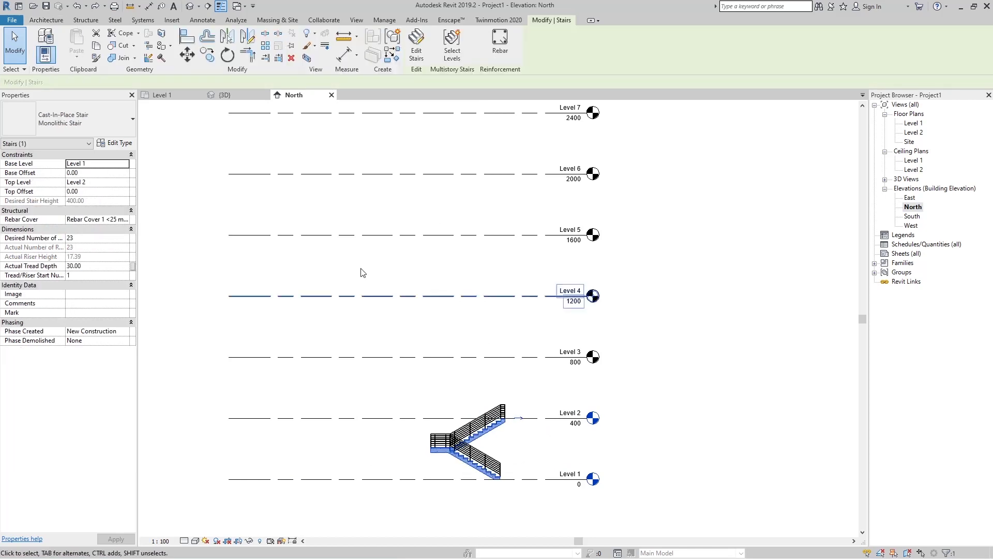
left_click(214, 58)
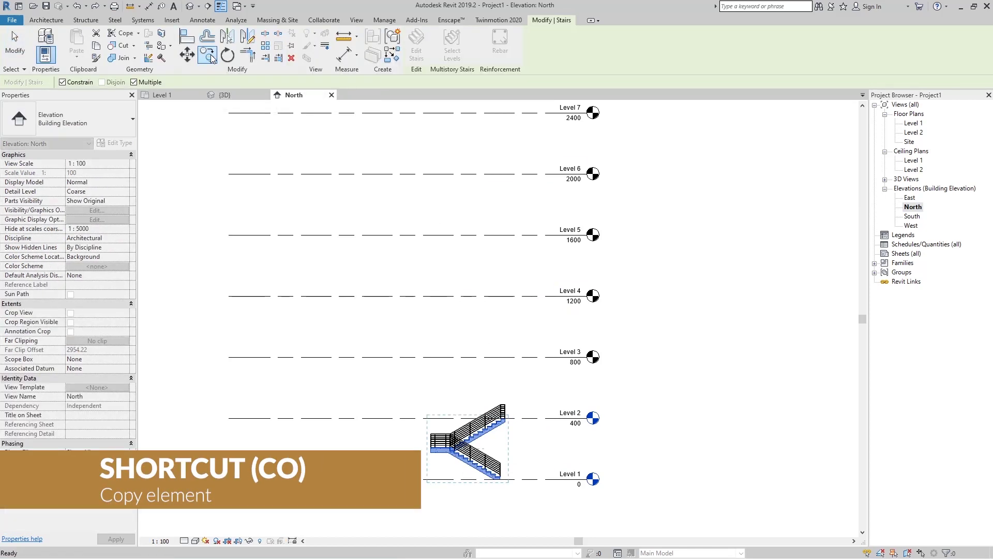
left_click(62, 83)
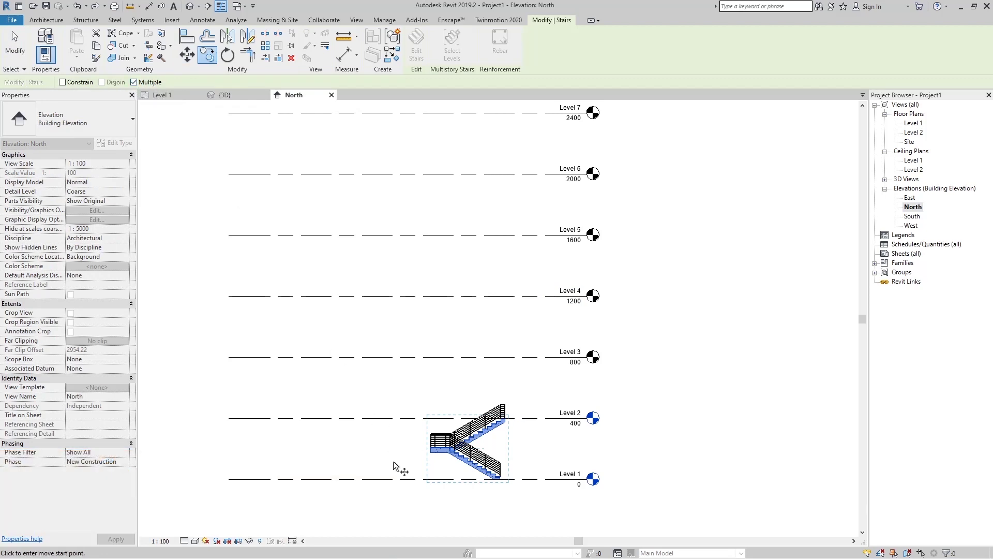
left_click(412, 479)
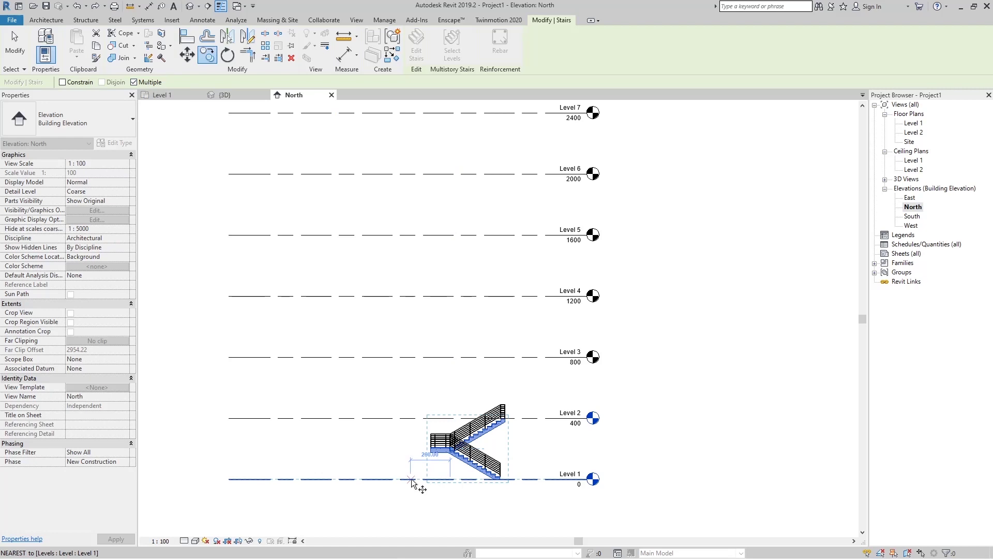
left_click(410, 418)
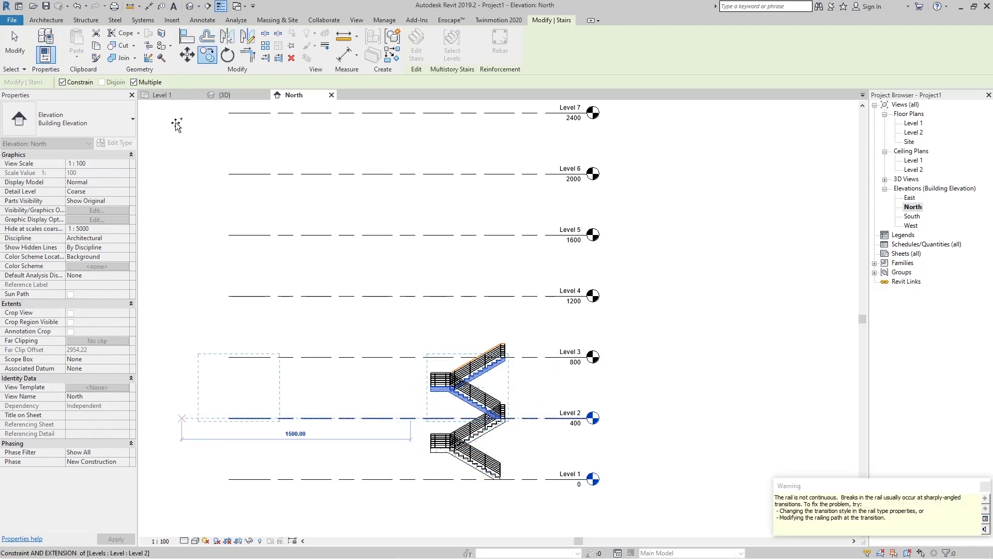
Place further unconstrained copies of the stair directly above, starting at Level 3 and Level 4, and end the copying
left_click(62, 82)
key("shift")
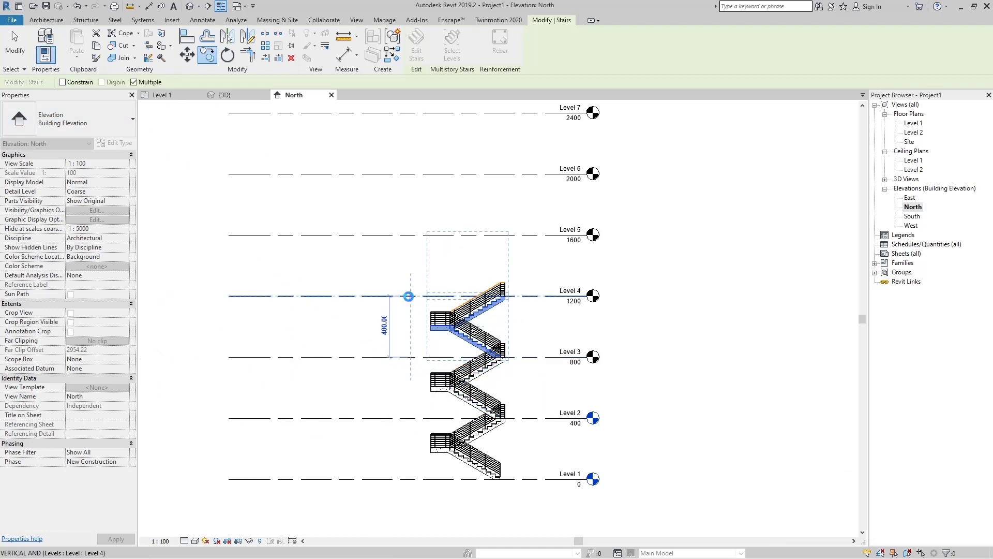
left_click(410, 296)
key("shift")
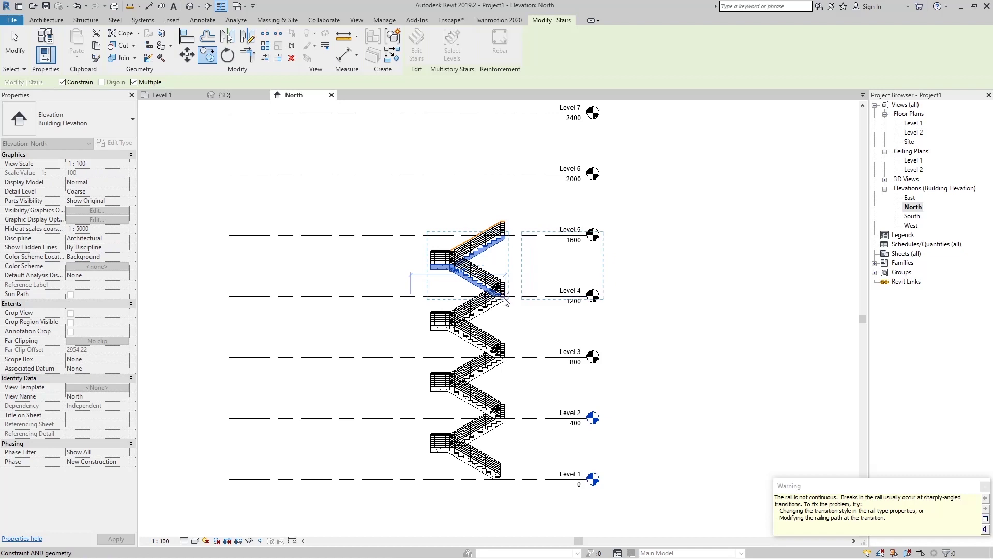
key("Escape")
key("Escape")
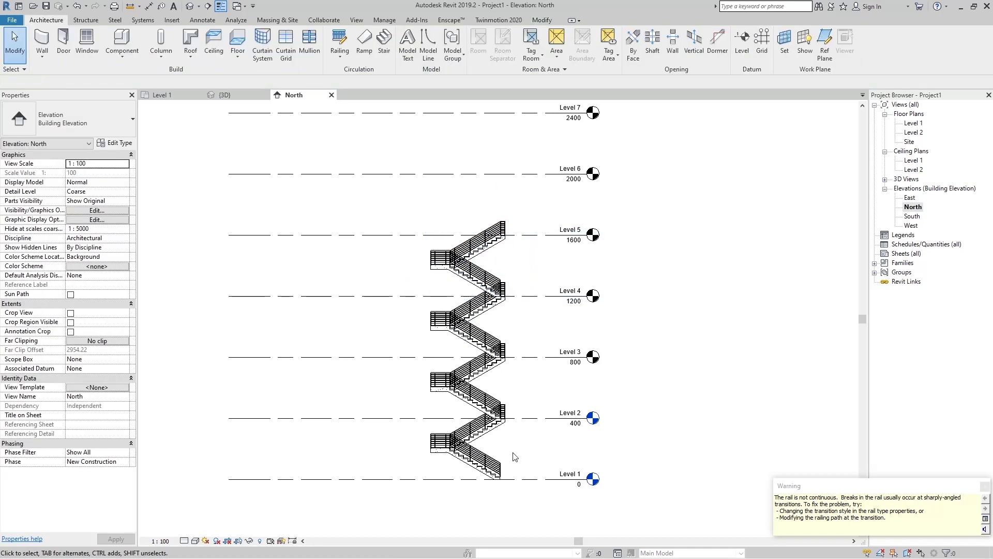
Edit only the stair starting at Level 1, extend its upper run past Level 2 to about 420 long, and finish the edit
scroll(514, 457, "up", 3)
left_click(486, 420)
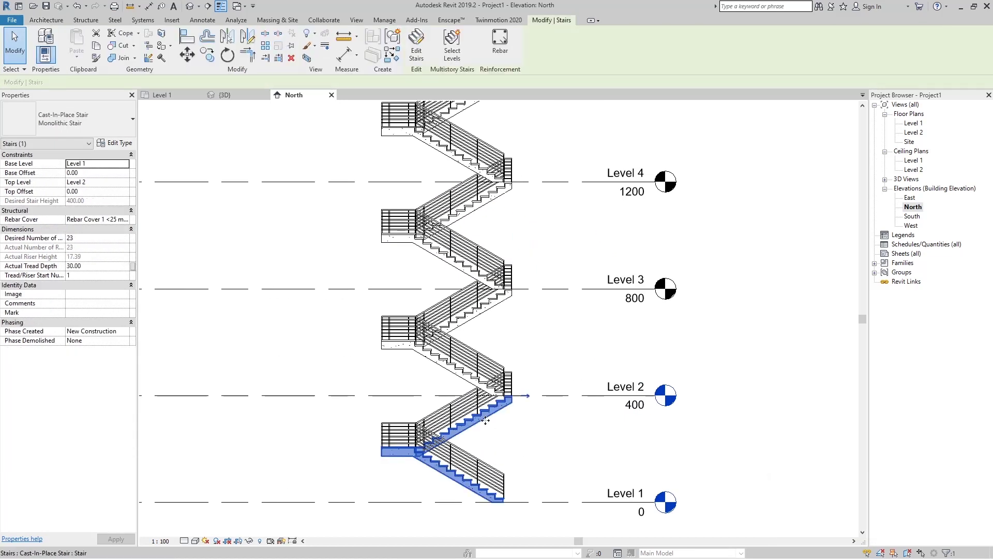
scroll(497, 425, "up", 3)
left_click(417, 50)
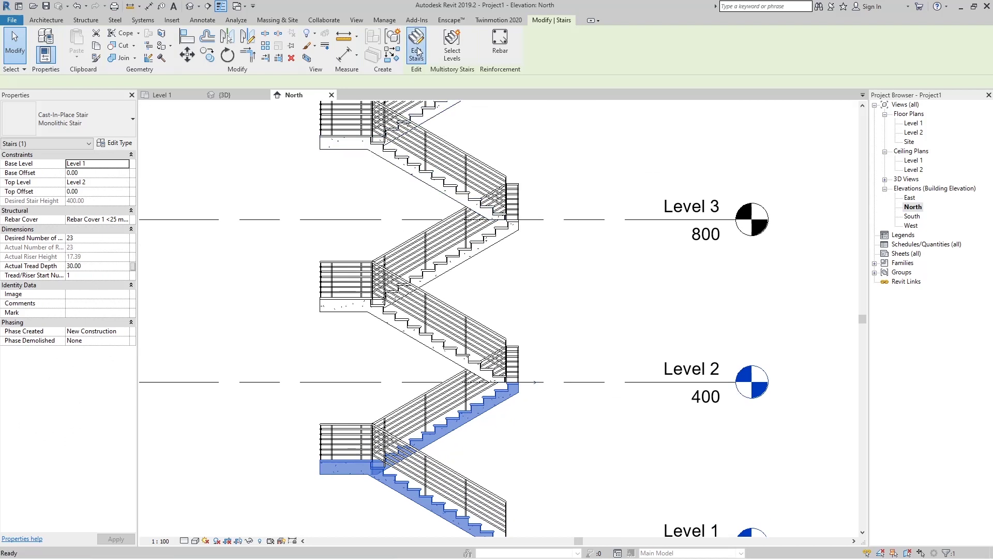
left_click(498, 410)
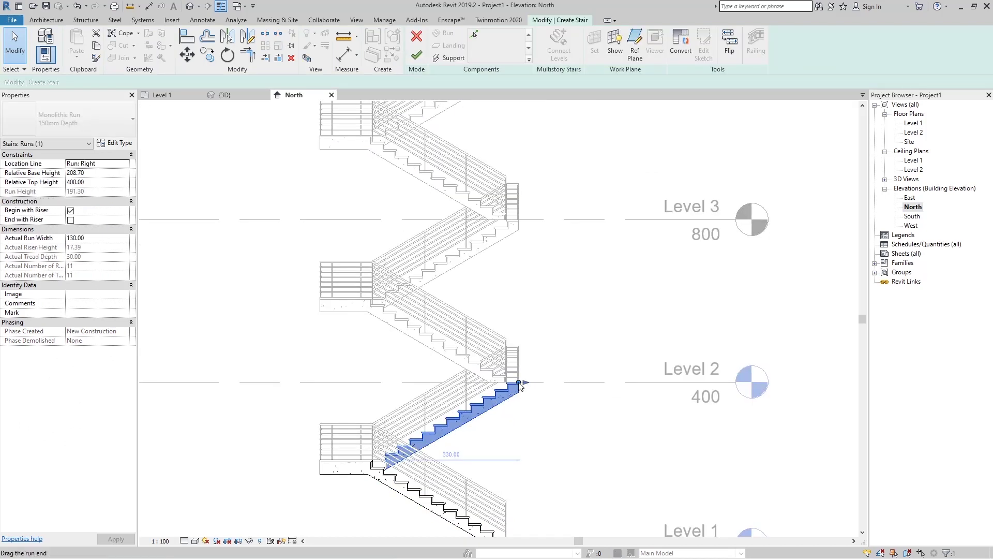
left_click_drag(520, 384, 558, 359)
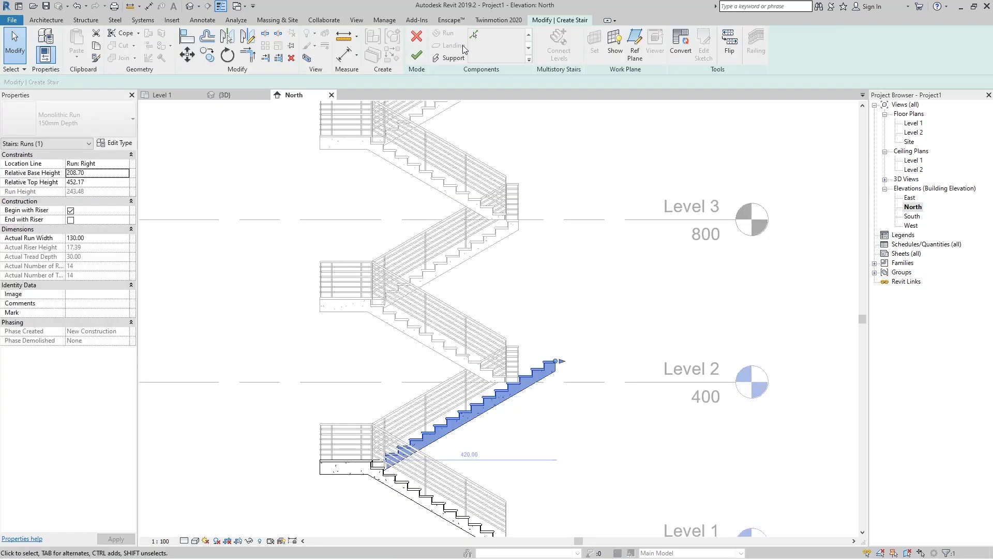
left_click(418, 55)
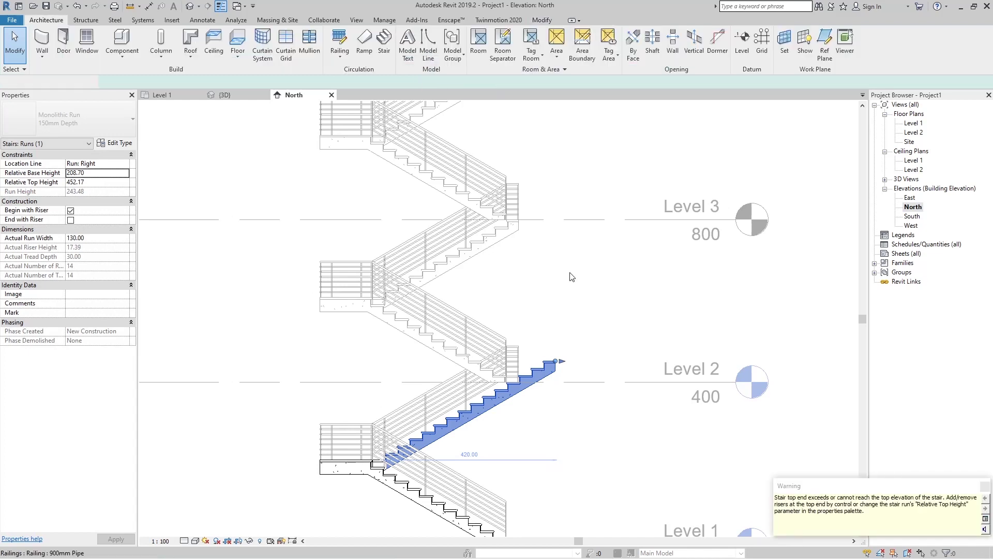
key("z")
key("f")
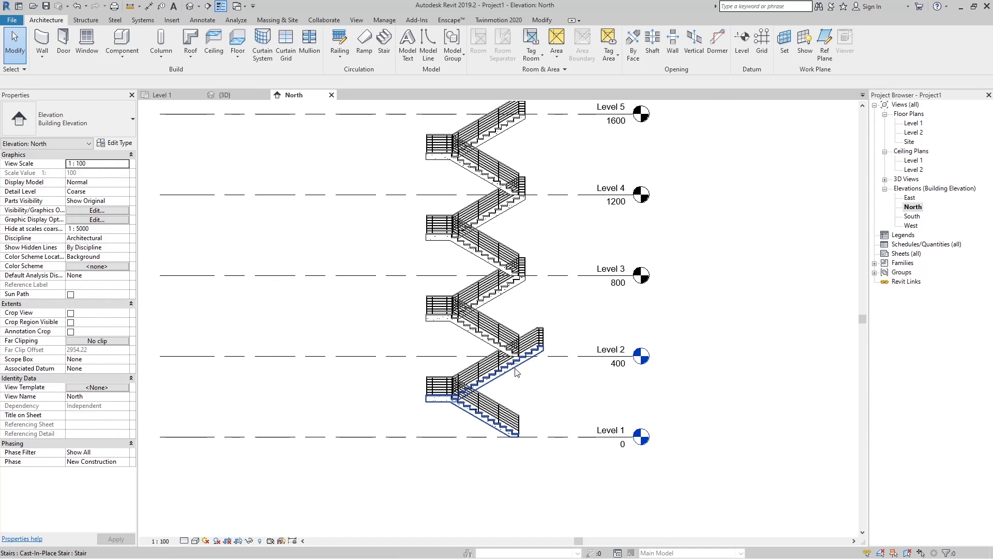
scroll(514, 370, "down", 2)
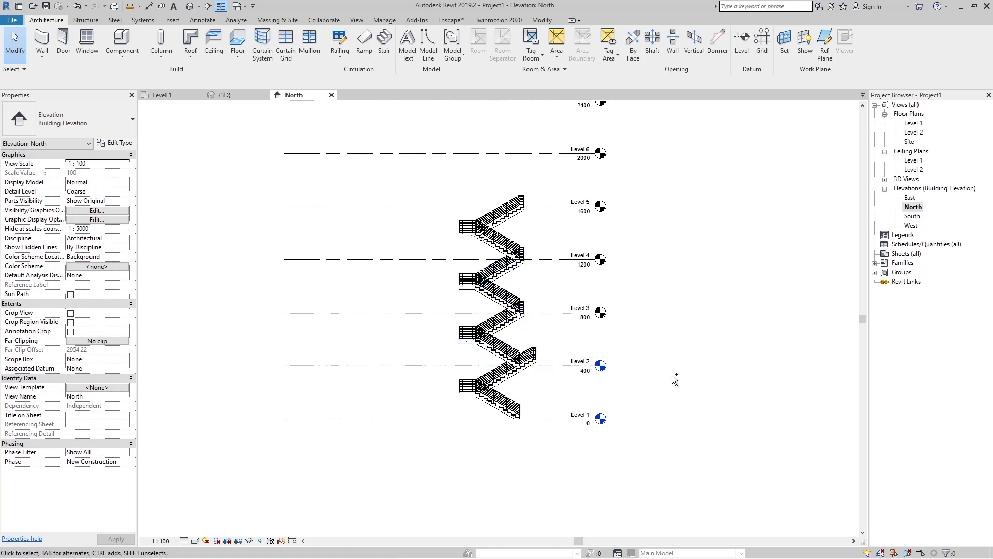
scroll(672, 375, "up", 5)
scroll(673, 375, "down", 5)
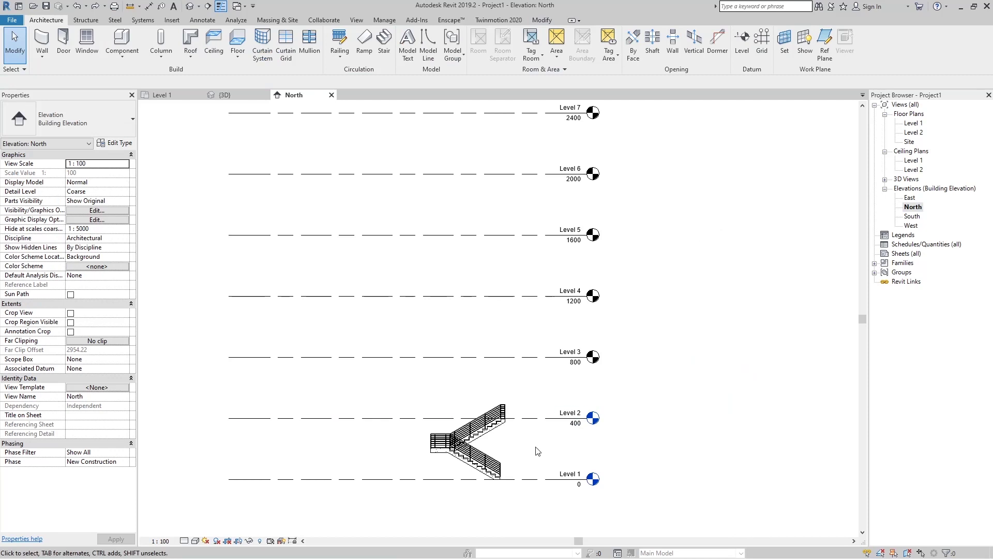
Turn the Level 1 to Level 2 stair into a multistory stair by connecting it to Level 3 and Level 4
left_click(495, 445)
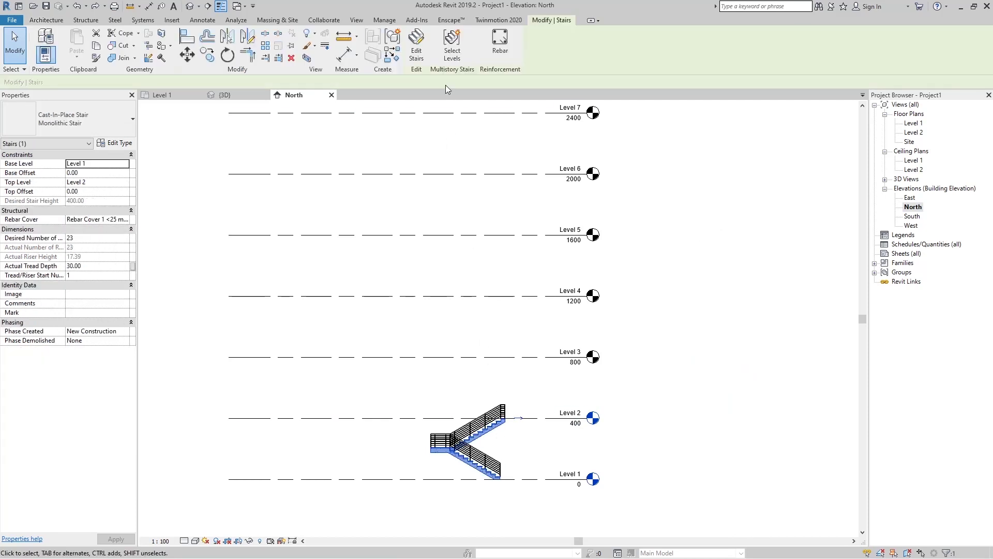
left_click(455, 58)
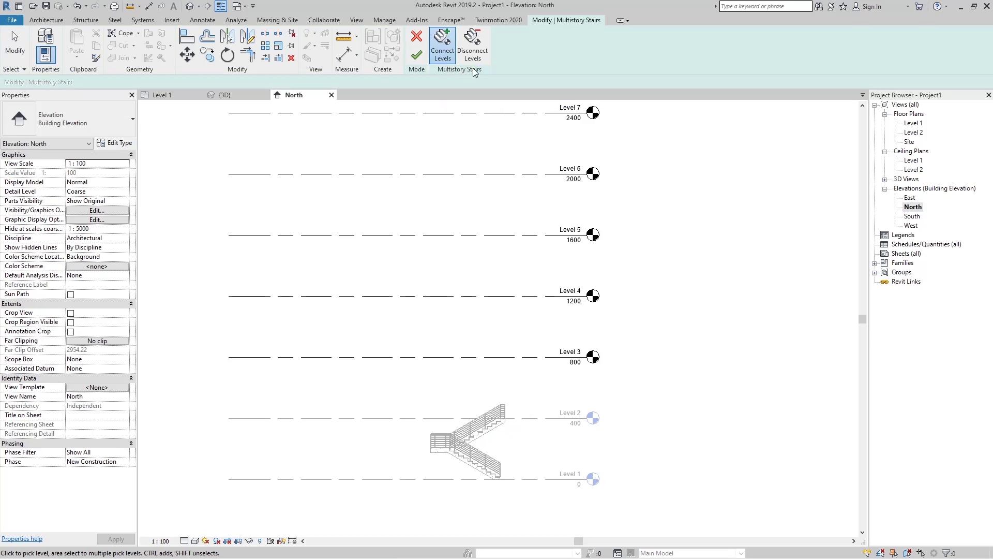
scroll(538, 493, "down", 1)
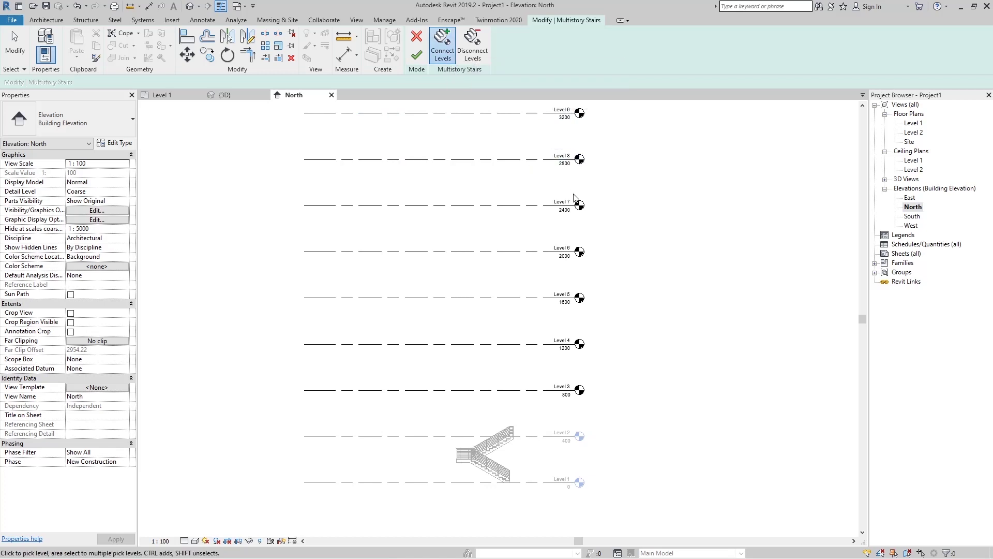
left_click_drag(698, 474, 514, 323)
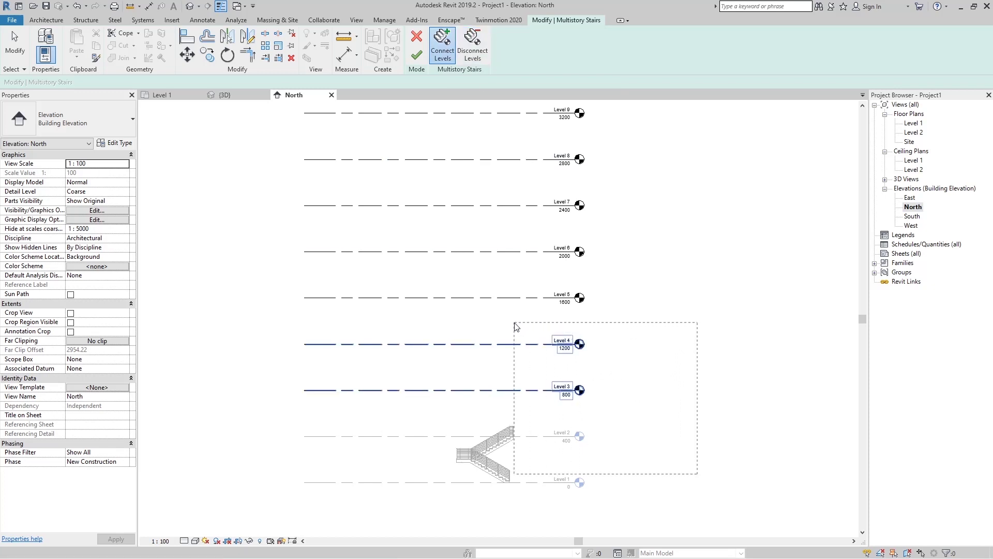
left_click_drag(514, 322, 514, 322)
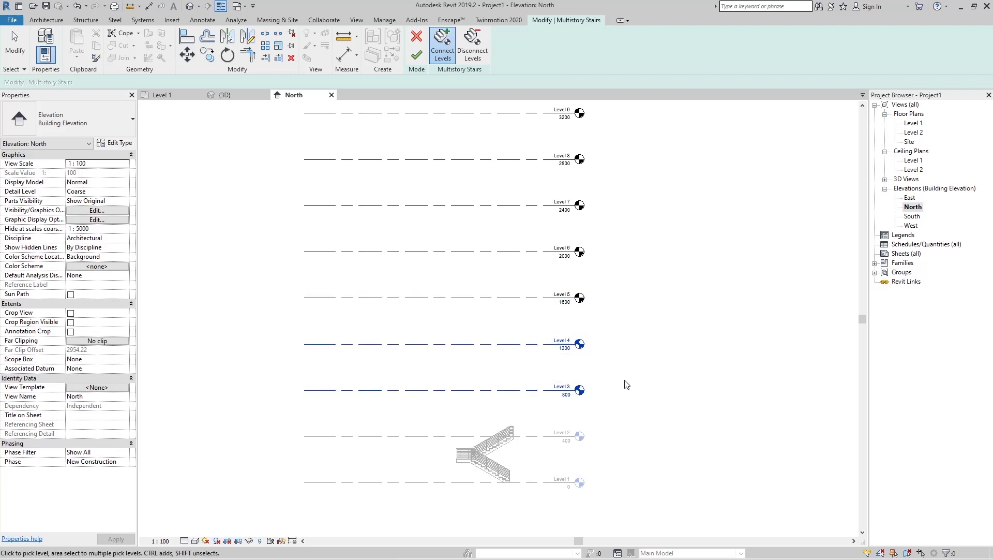
left_click(420, 55)
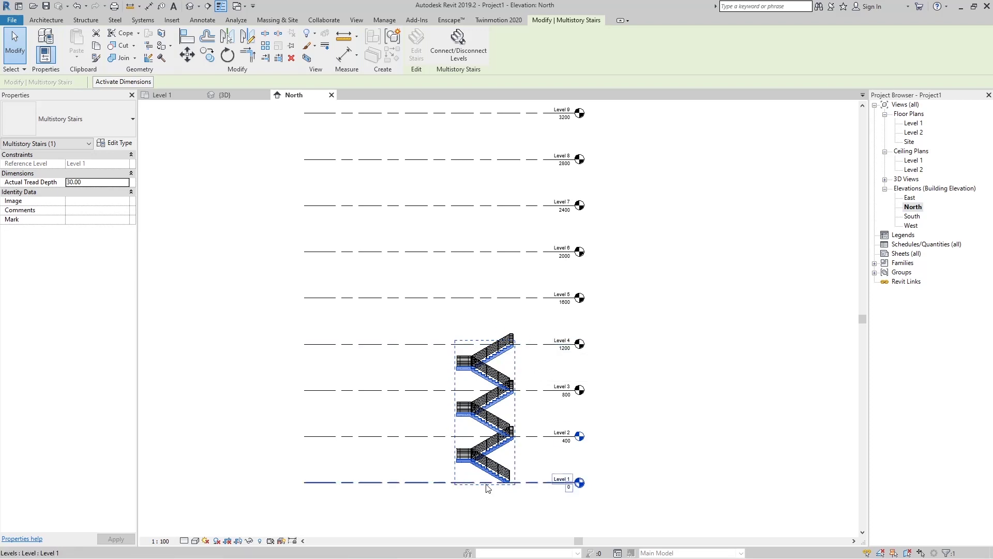
scroll(515, 471, "up", 2)
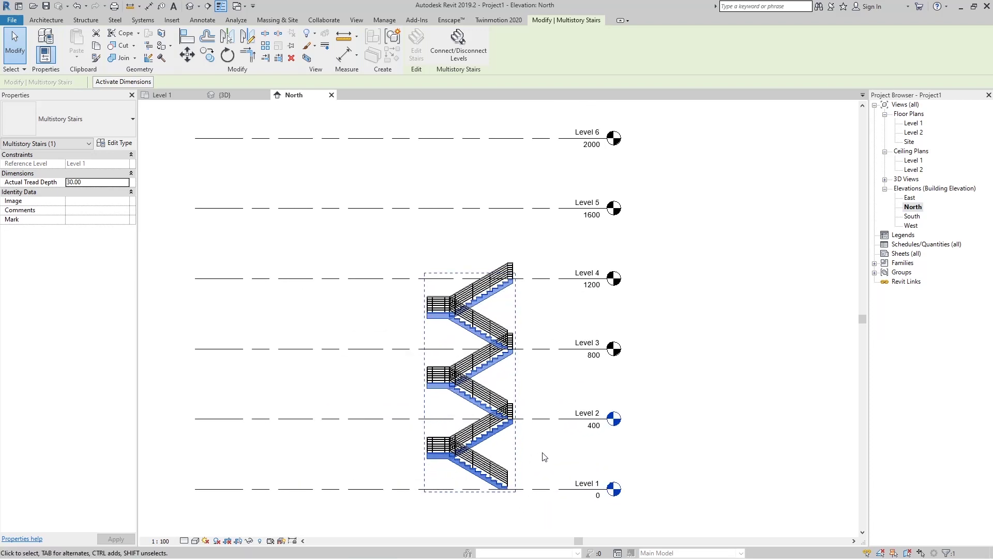
left_click(542, 456)
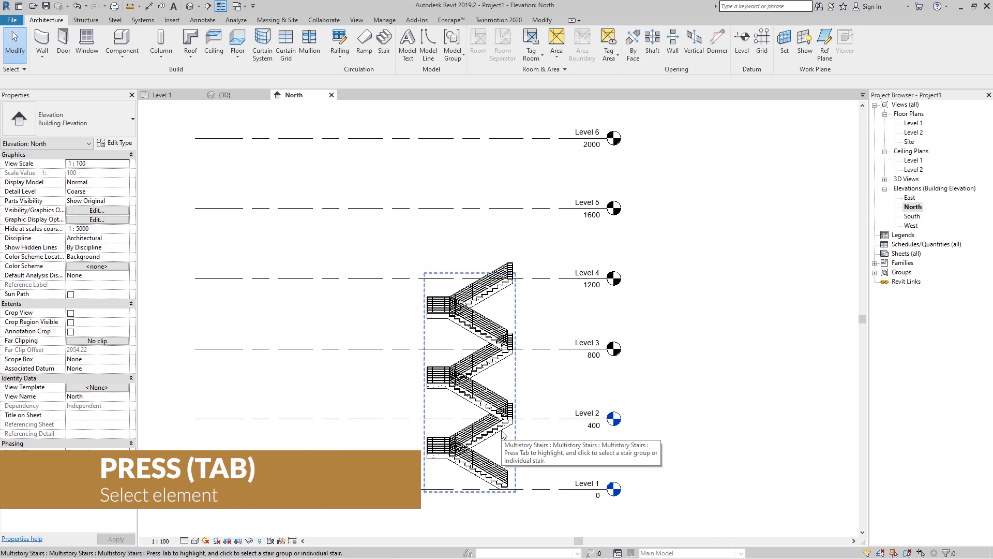
Edit the stair group inside the multistory stair, extending its upper run past Level 2 to about 480 long, and finish the edit
key("Tab")
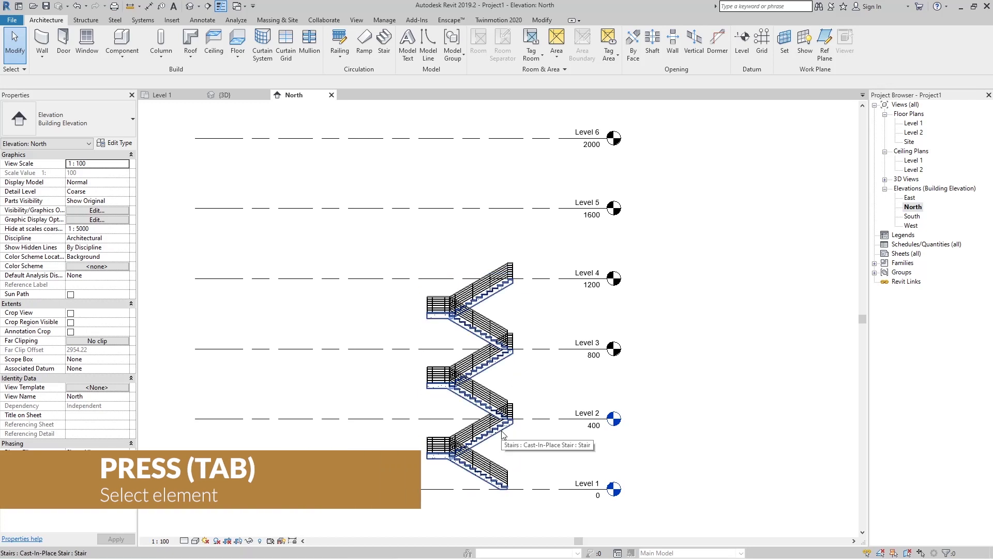
left_click(504, 433)
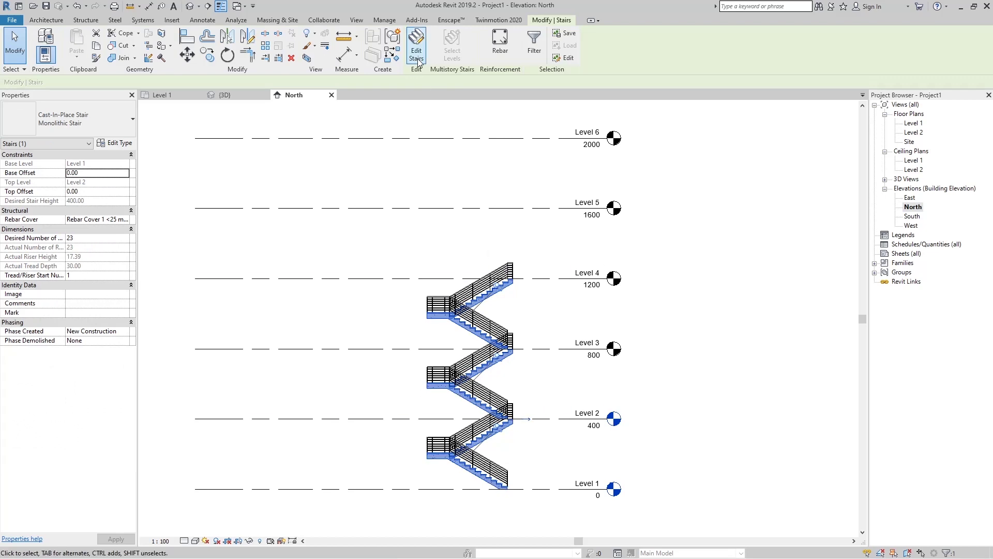
left_click(417, 52)
scroll(486, 448, "up", 3)
left_click(484, 437)
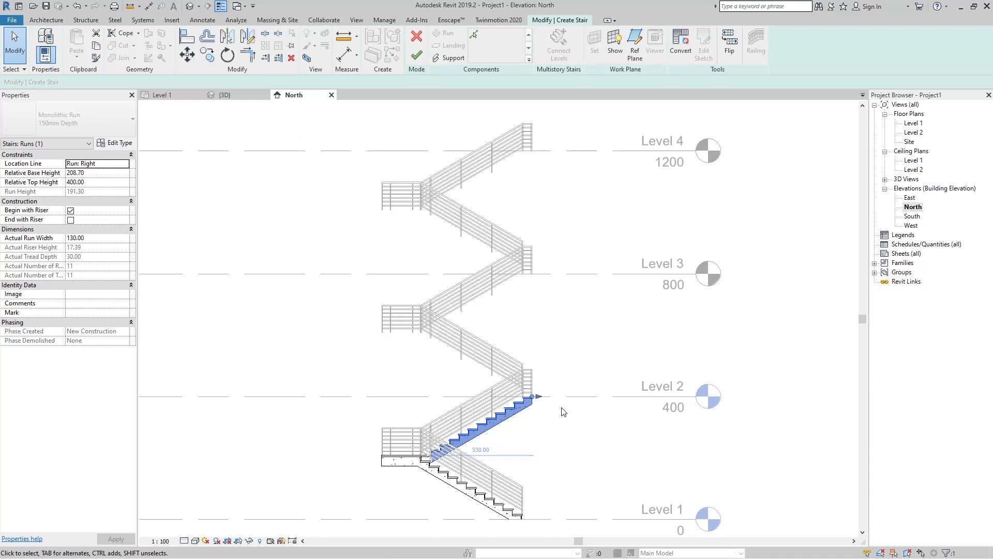
left_click(613, 433)
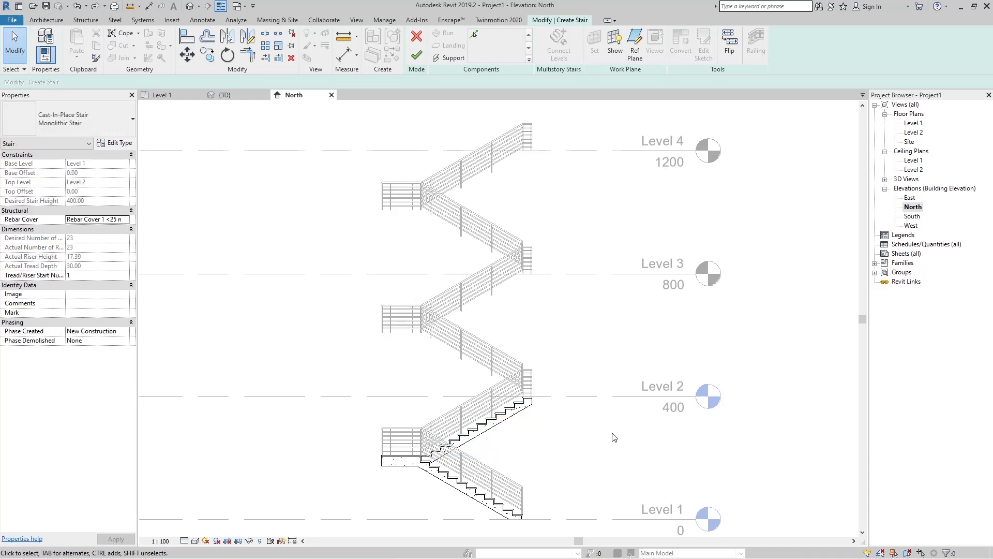
left_click(524, 416)
left_click_drag(565, 378, 578, 369)
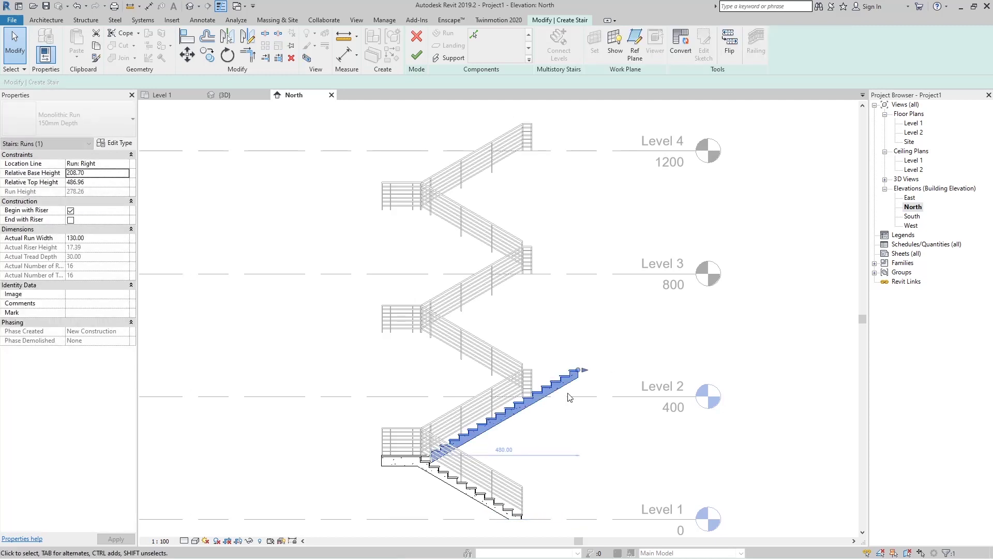
left_click(417, 54)
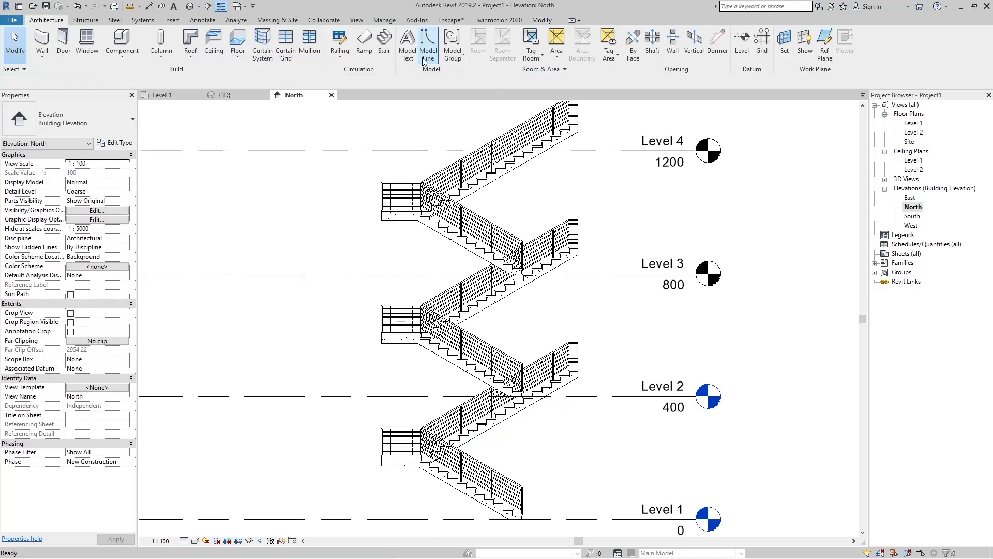
scroll(560, 478, "down", 1)
scroll(561, 478, "down", 1)
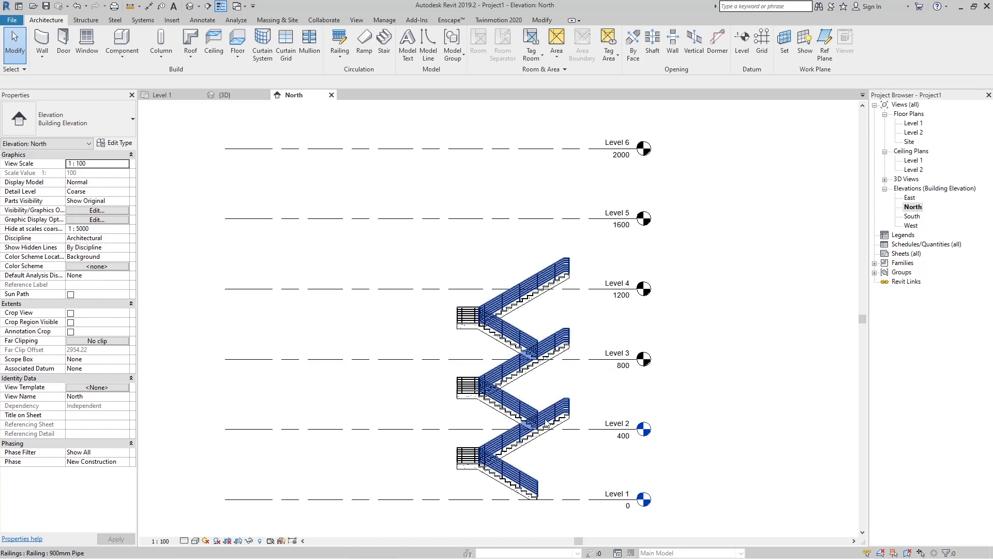
Undo the upper run's extension in the stair group and finish editing the stair
double_click(572, 390)
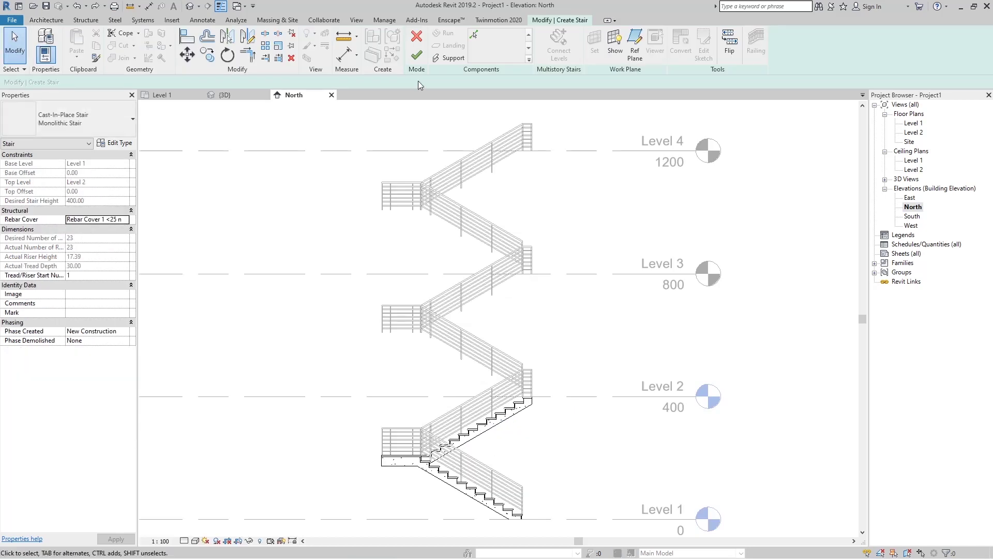
left_click(417, 55)
scroll(536, 419, "down", 4)
scroll(536, 419, "down", 2)
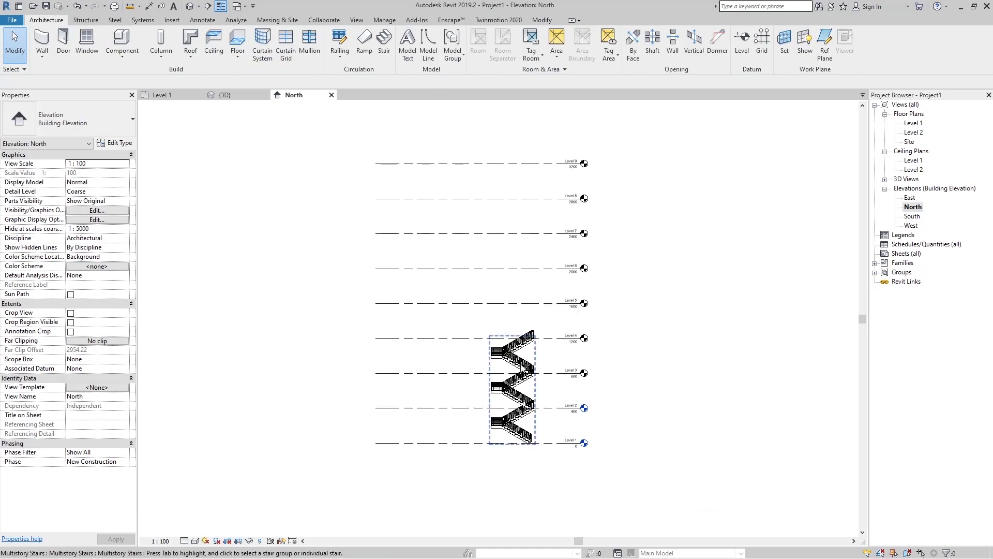
Connect the multistory stair to Levels 5 through 9 and finish the level selection
left_click(541, 356)
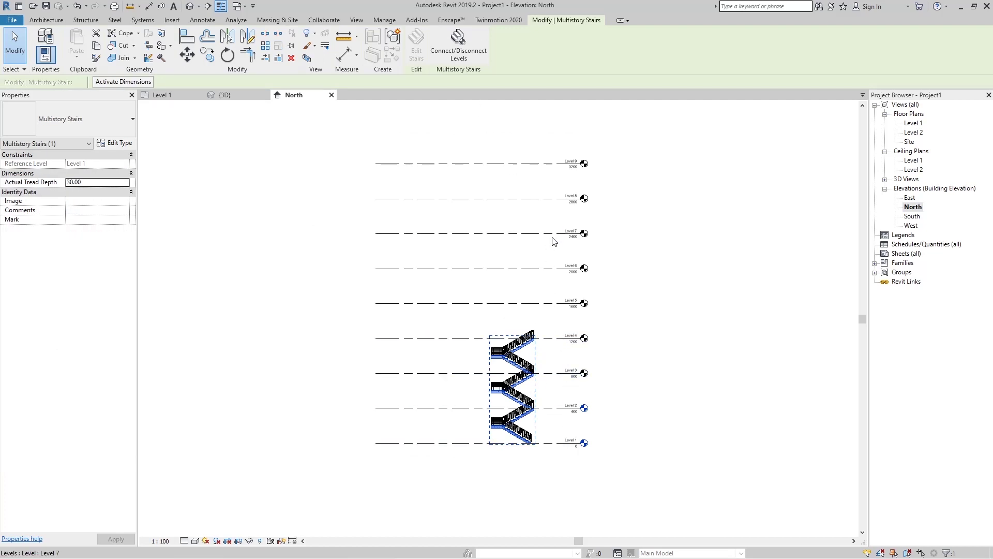
left_click(456, 51)
scroll(596, 254, "up", 1)
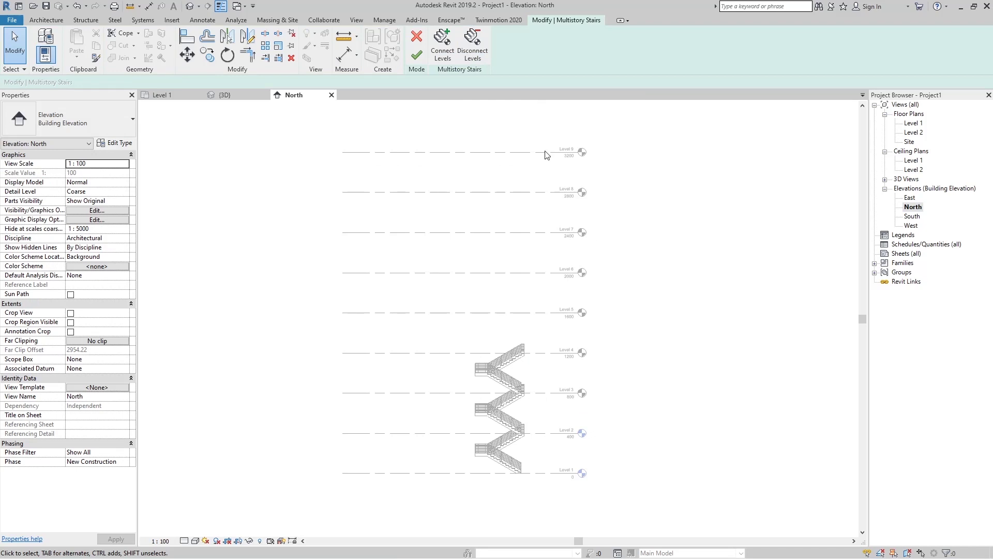
left_click_drag(658, 325, 527, 133)
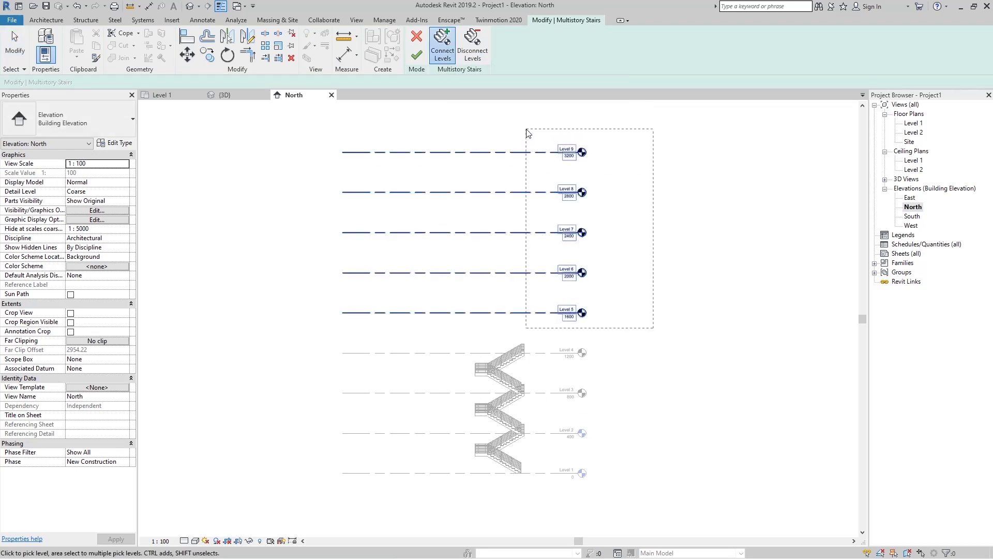
left_click(417, 55)
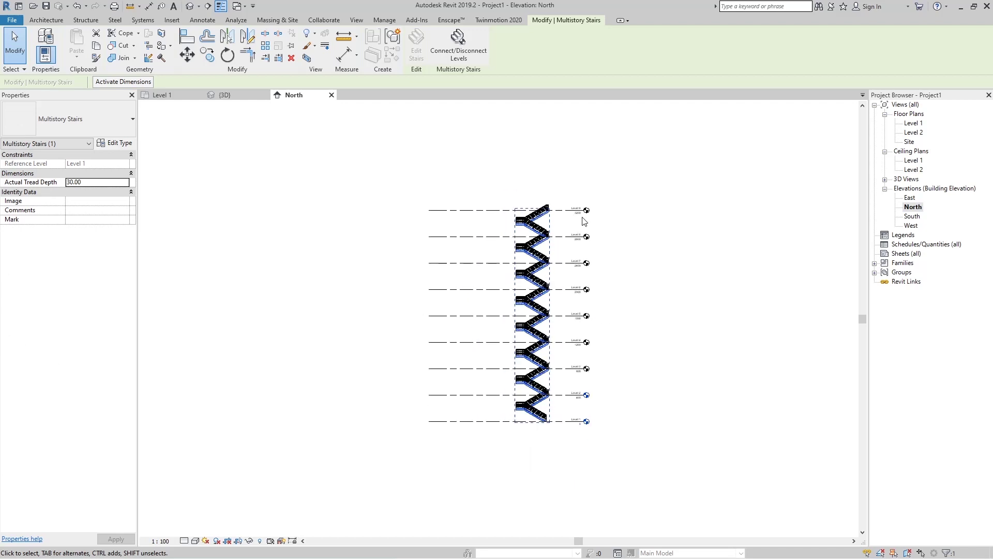
Disconnect Level 9 from the multistory stair and finish the level selection
middle_click_drag(584, 221, 590, 278)
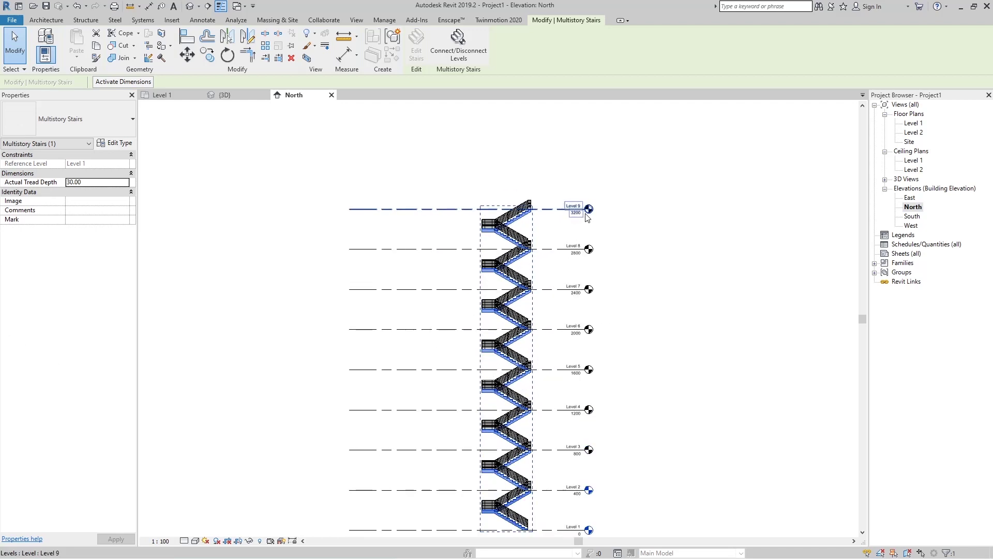
left_click(449, 52)
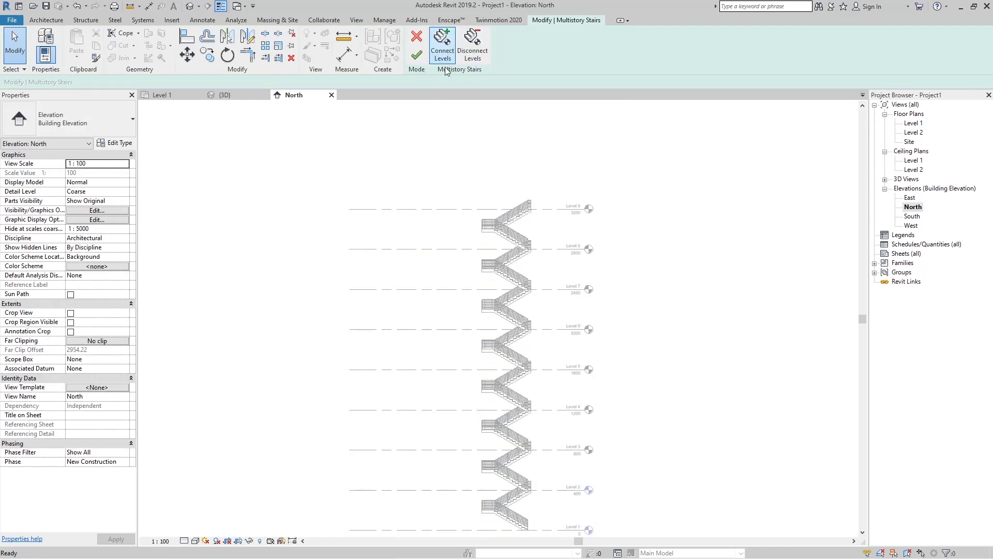
left_click(471, 50)
left_click(569, 209)
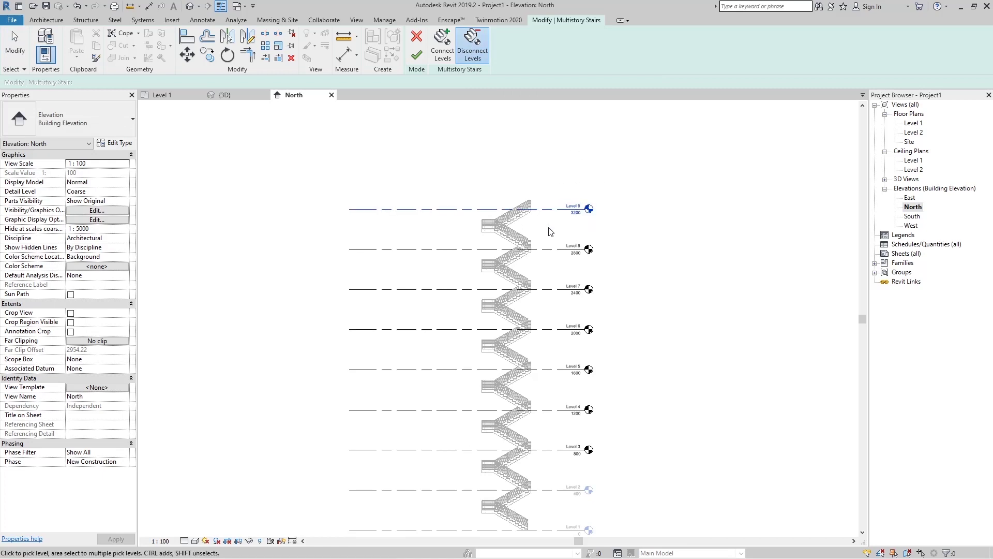
left_click(417, 56)
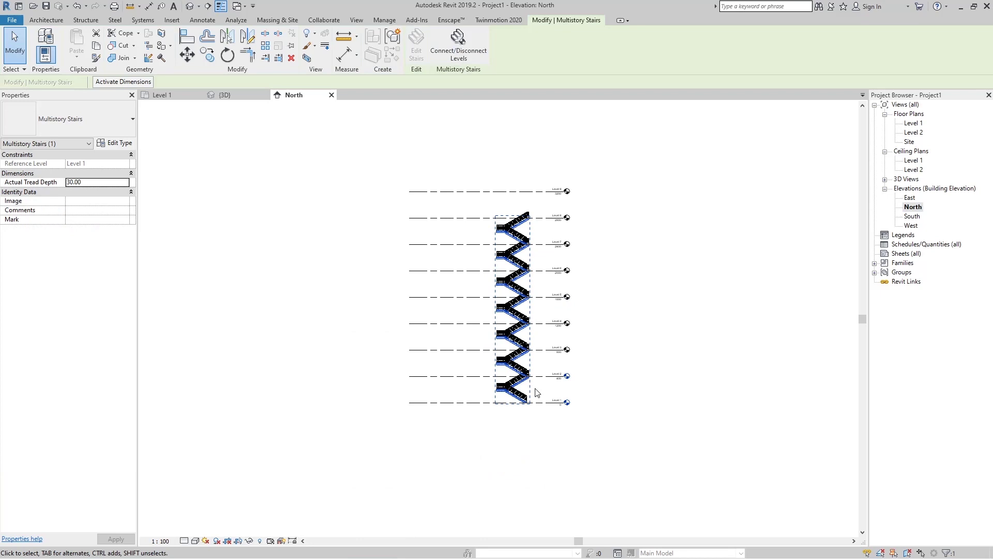
Examine the multistory stair's flights, landings and railings in the 3D view
left_click(238, 96)
scroll(517, 409, "down", 6)
left_click(652, 401)
middle_click_drag(656, 393, 592, 346, "shift")
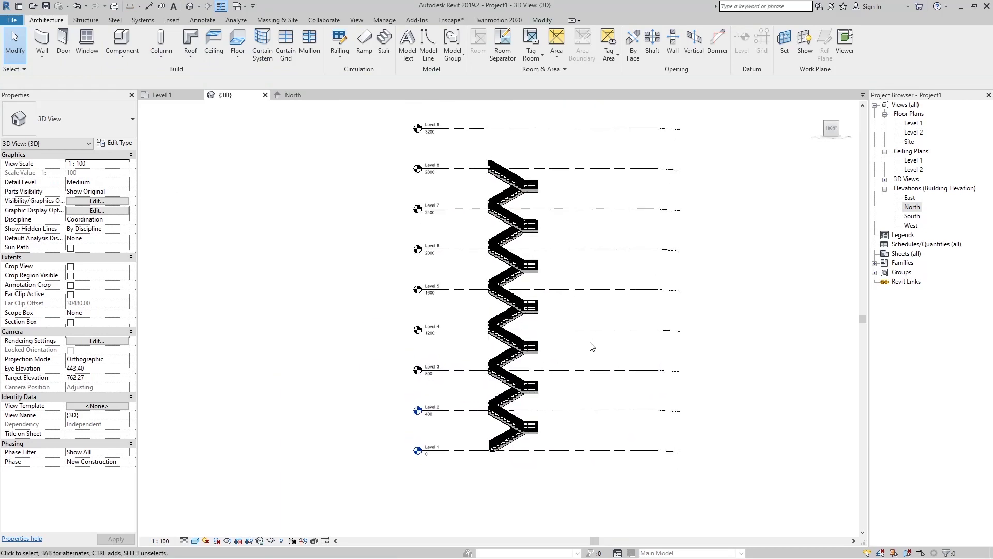
scroll(580, 383, "up", 5)
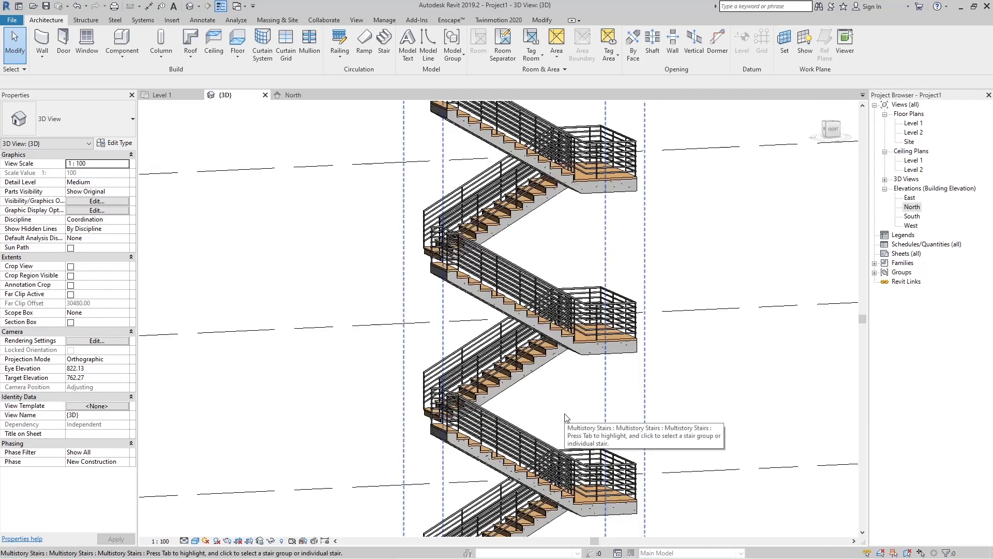